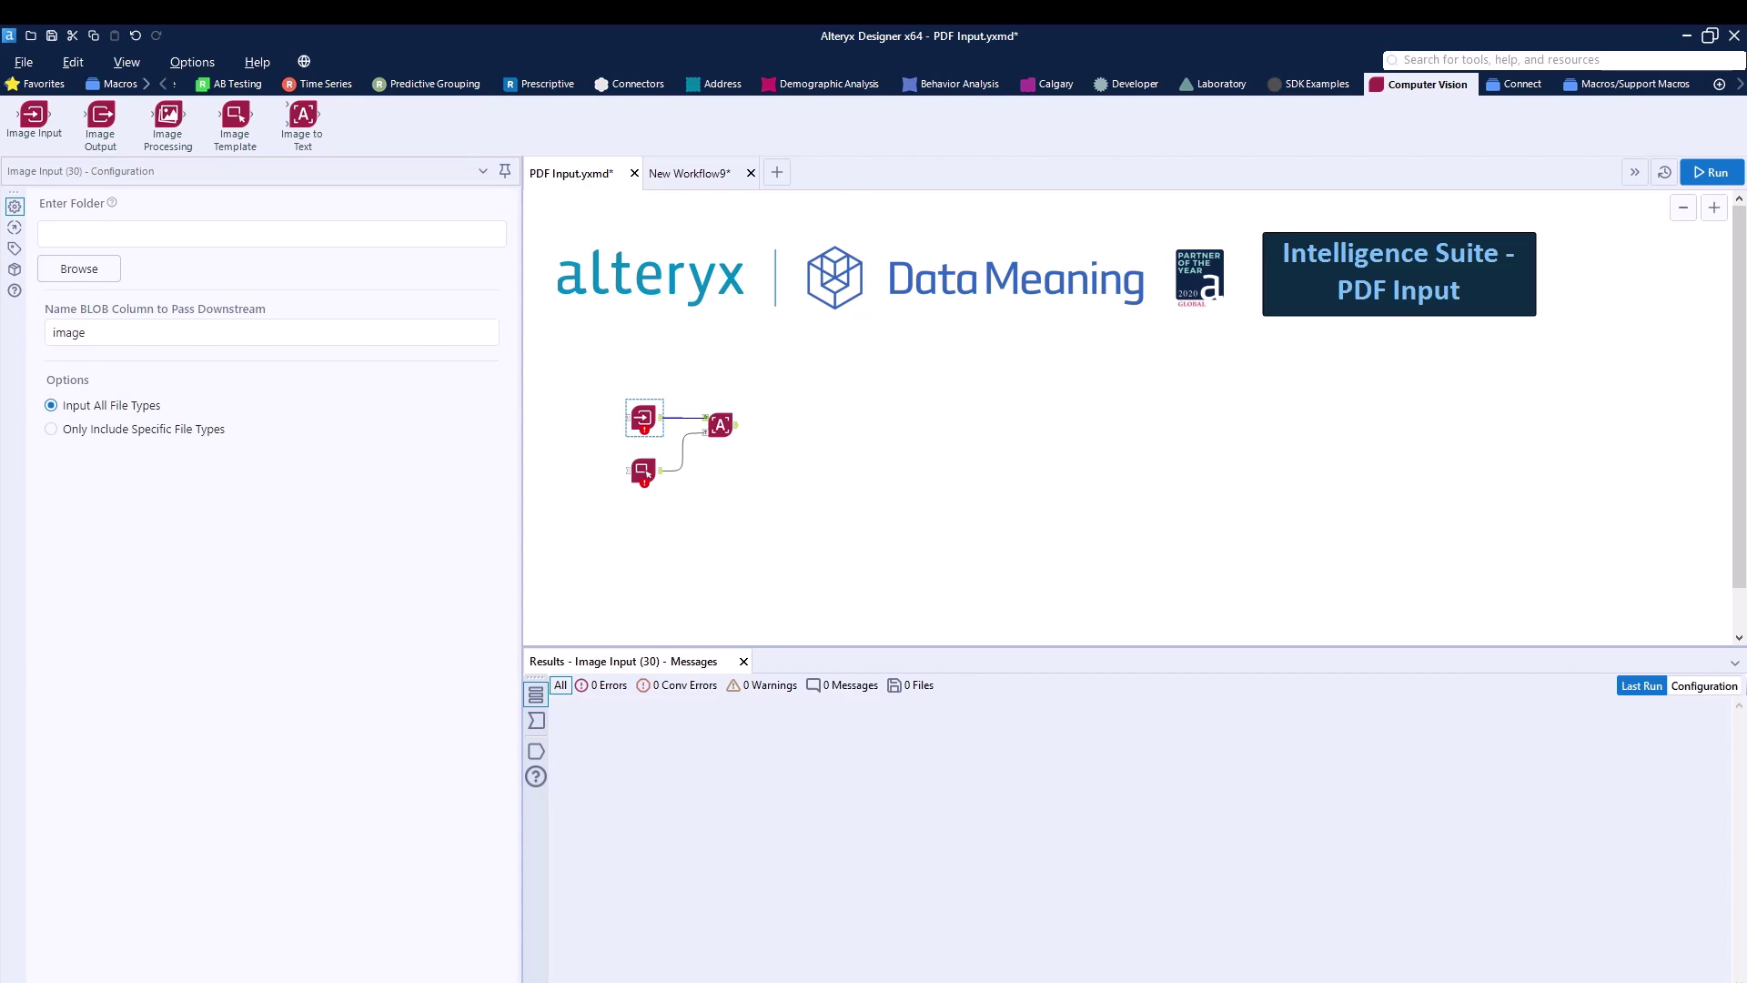
Step: Paste the Invoices To Score PDFs folder path into the Image Input's Enter Folder field
{"action": "left_click", "coordinate": [261, 233]}
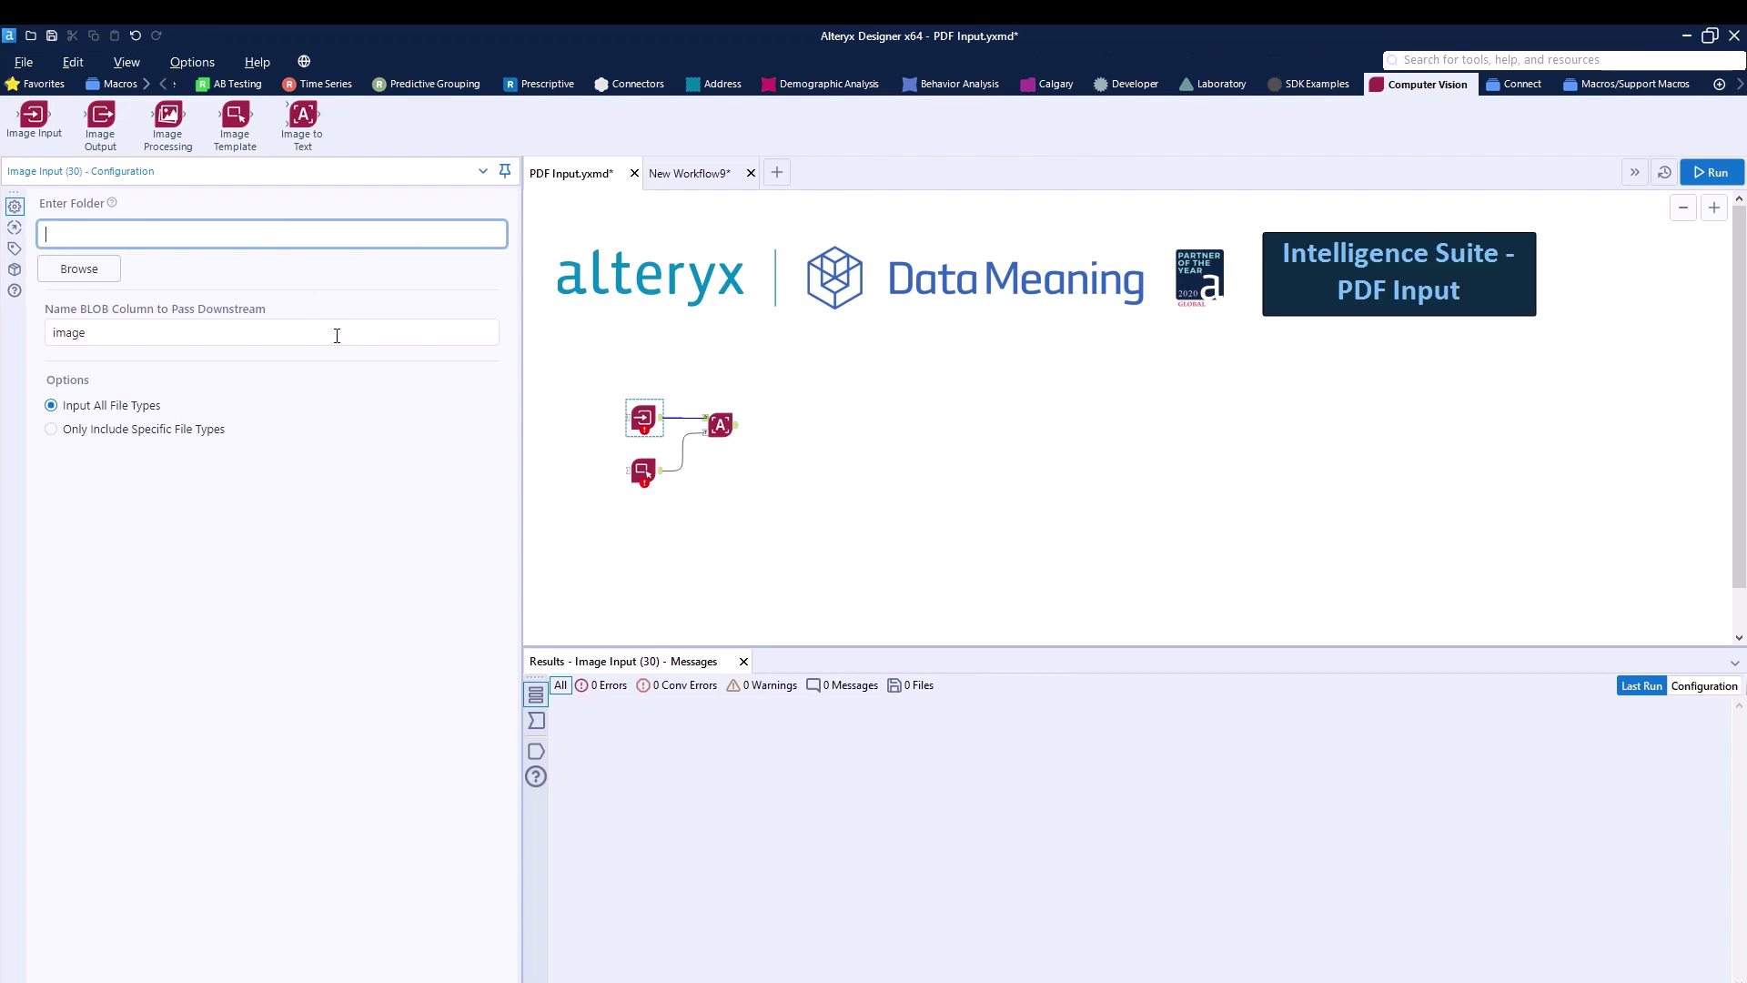
{"action": "type", "text": "Z:\\Private\\pedro.faria\\Content\\Videos\\PDF Input\\Invoices To Score PDFs"}
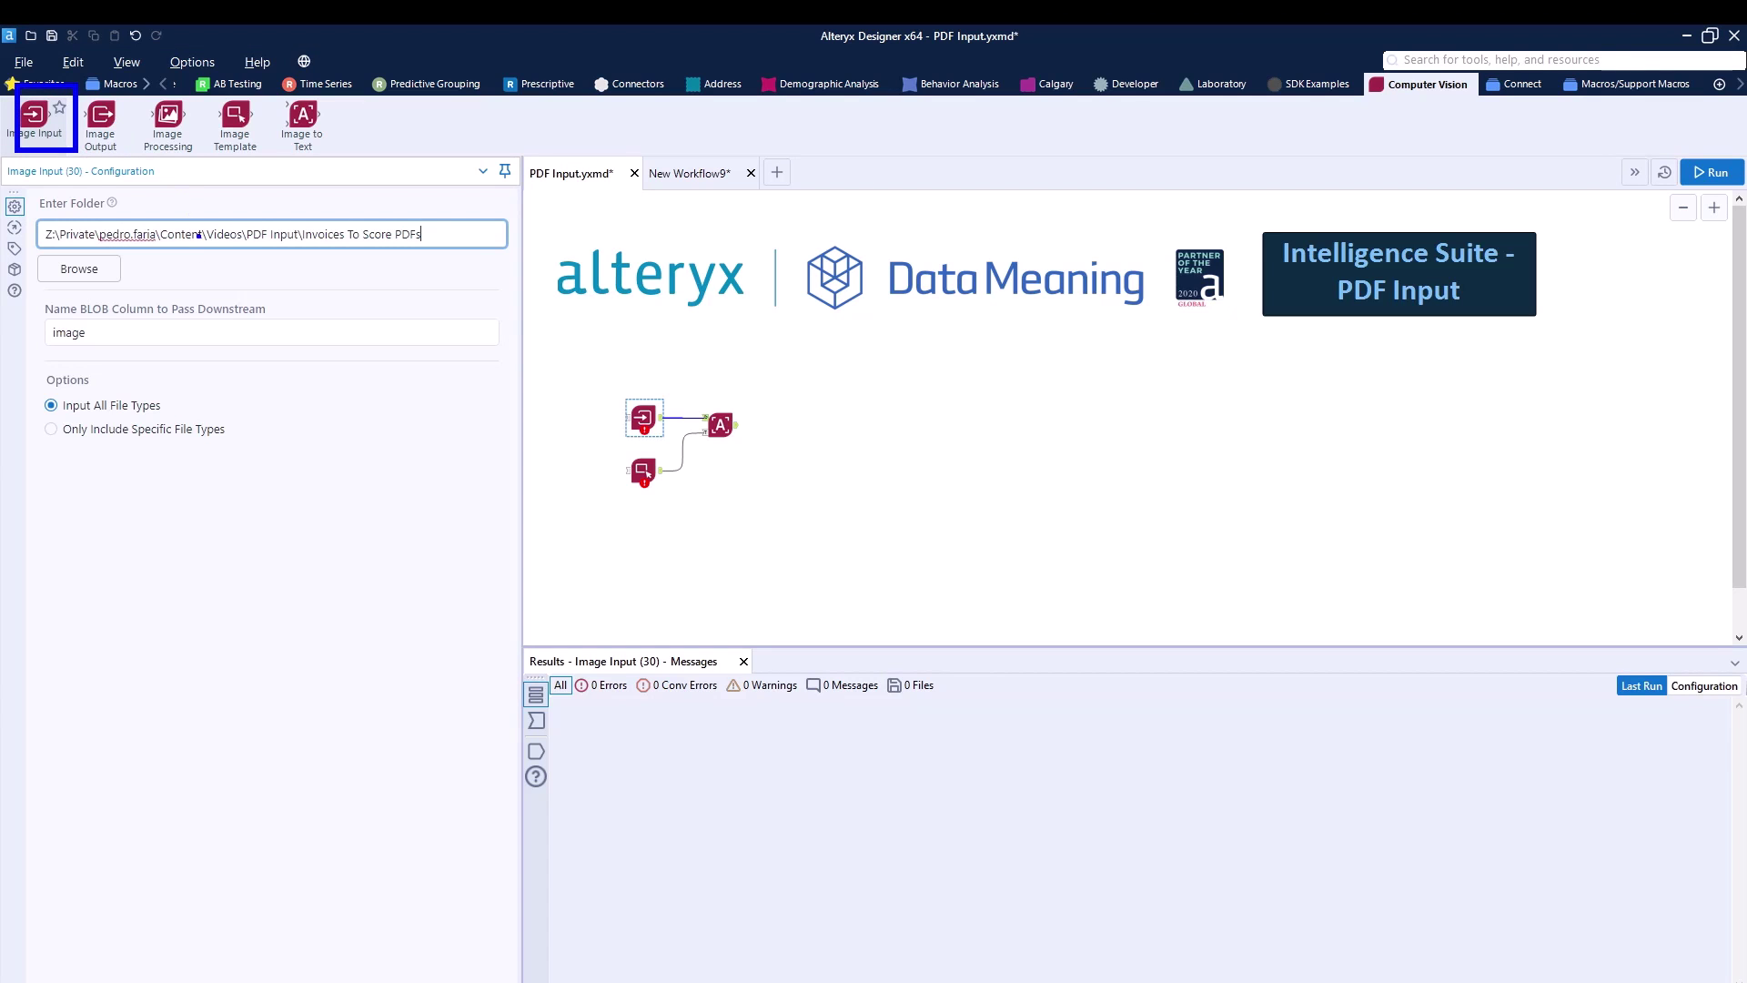
{"action": "left_click", "coordinate": [136, 284]}
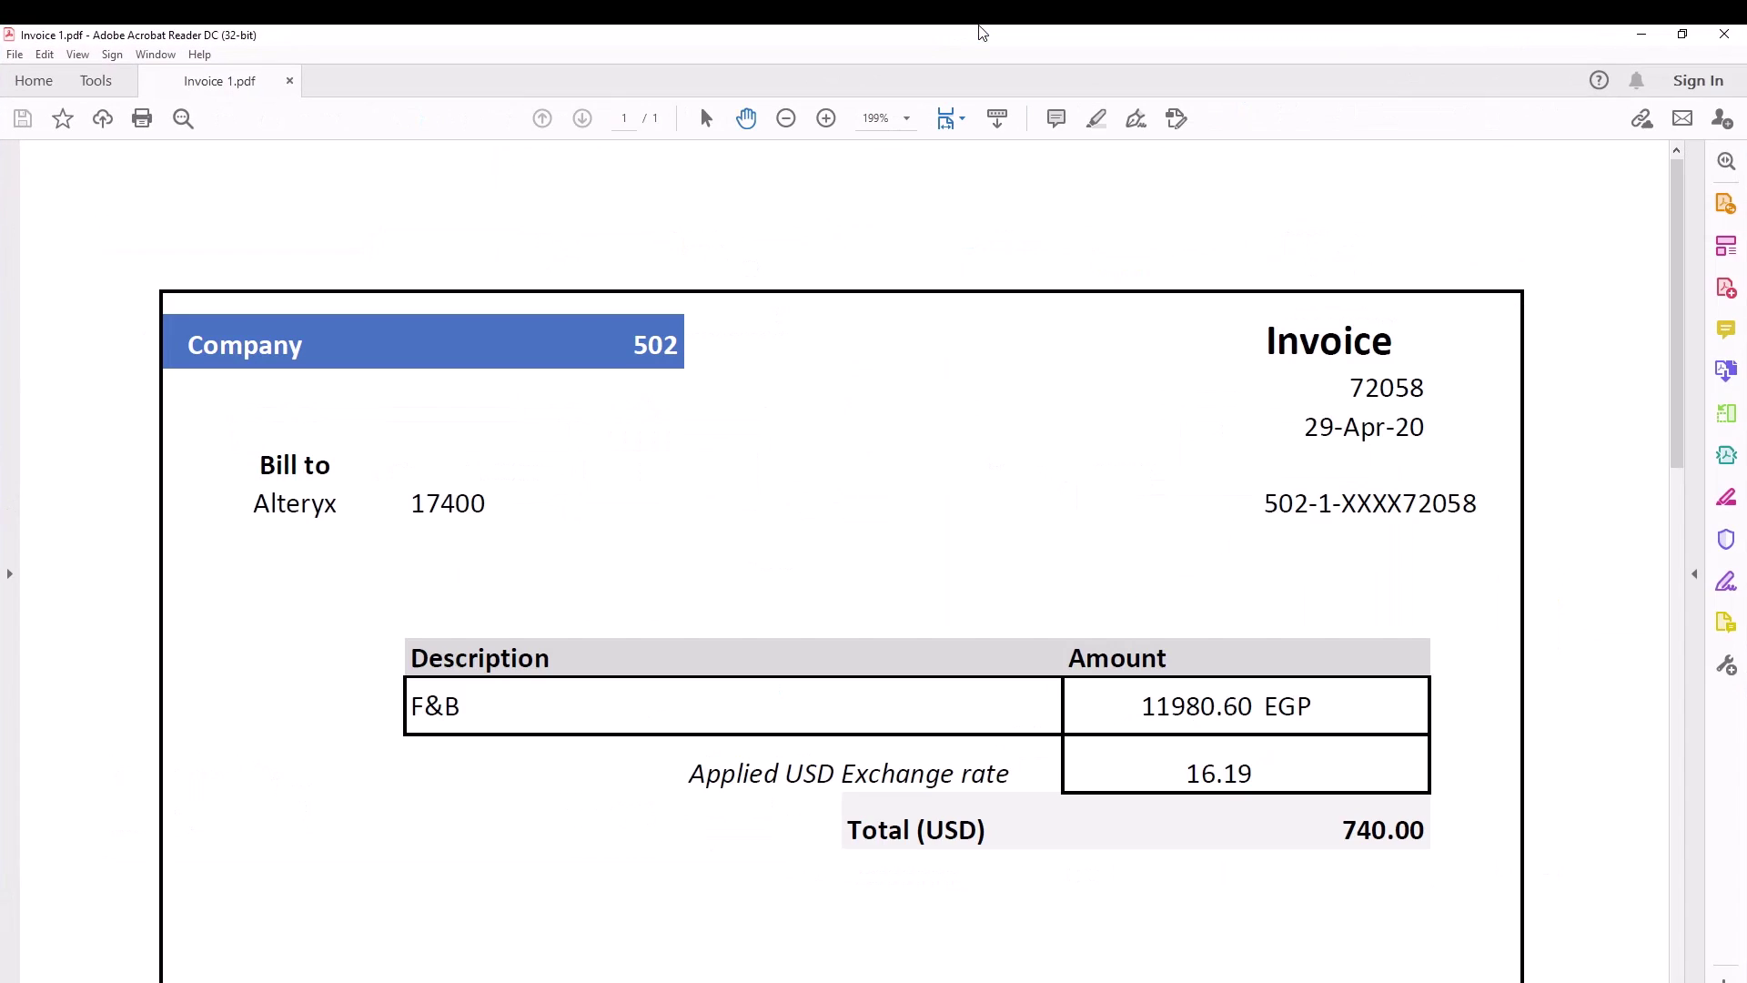
{"action": "key", "text": "ctrl+1"}
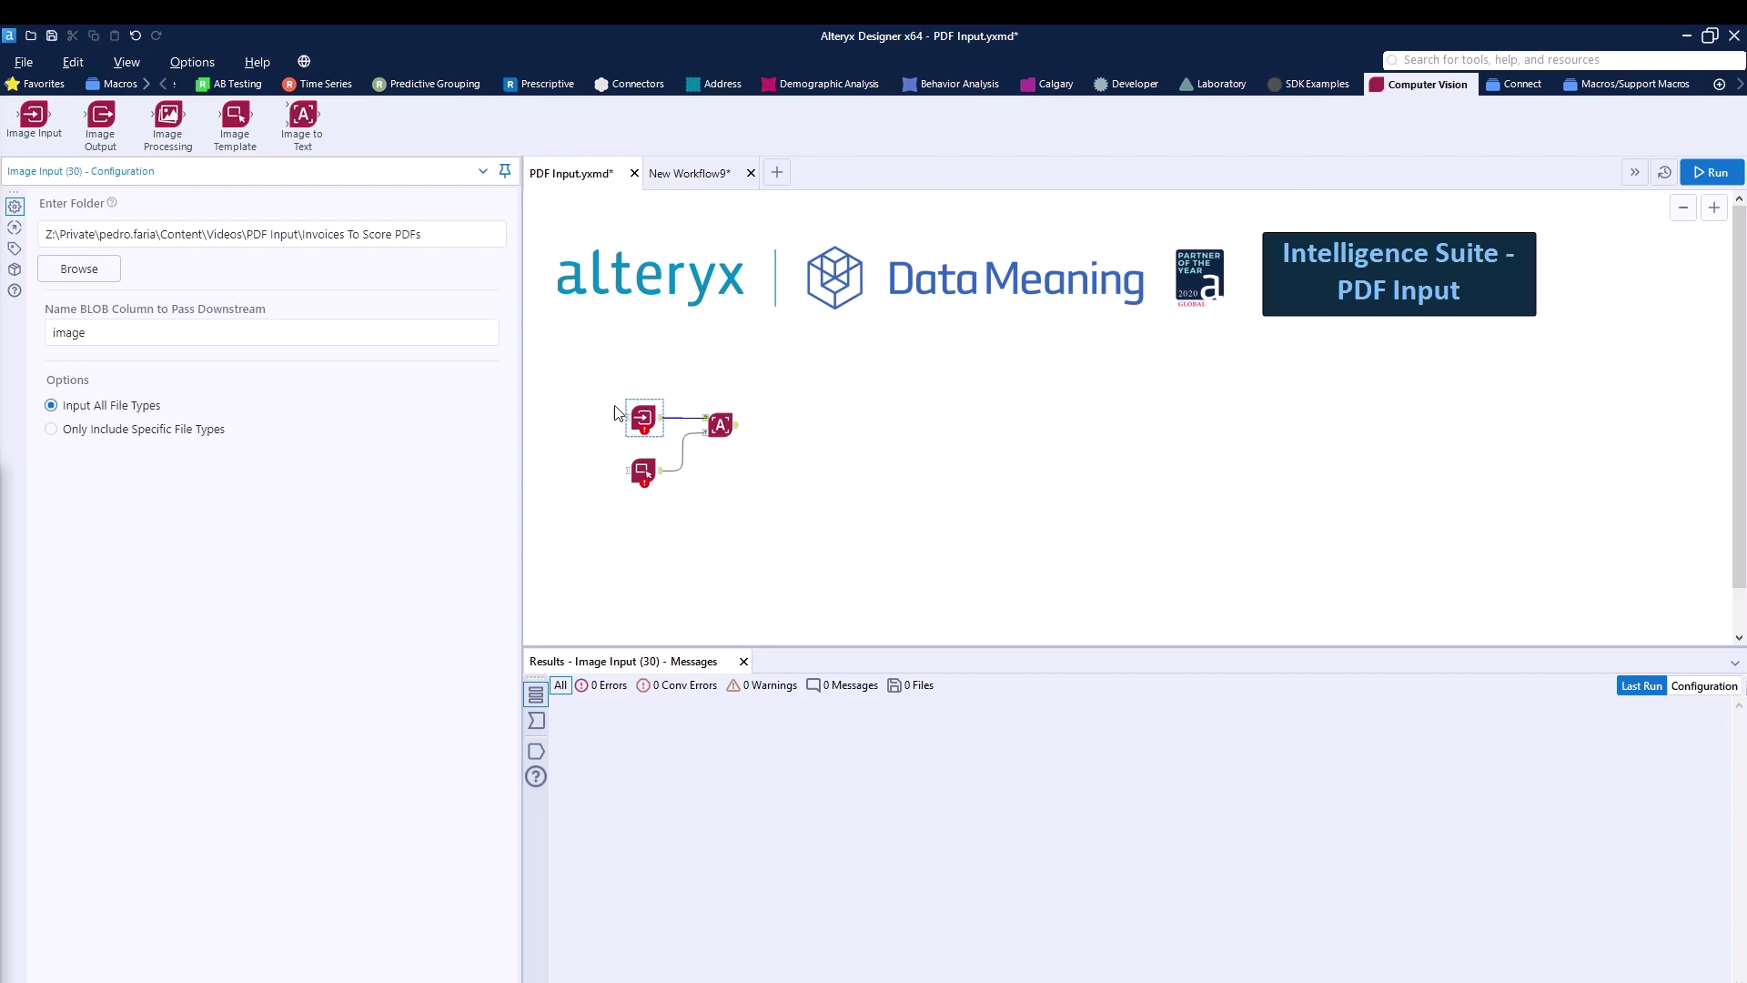
{"action": "scroll", "coordinate": [628, 411], "scroll_direction": "up", "scroll_amount": 2}
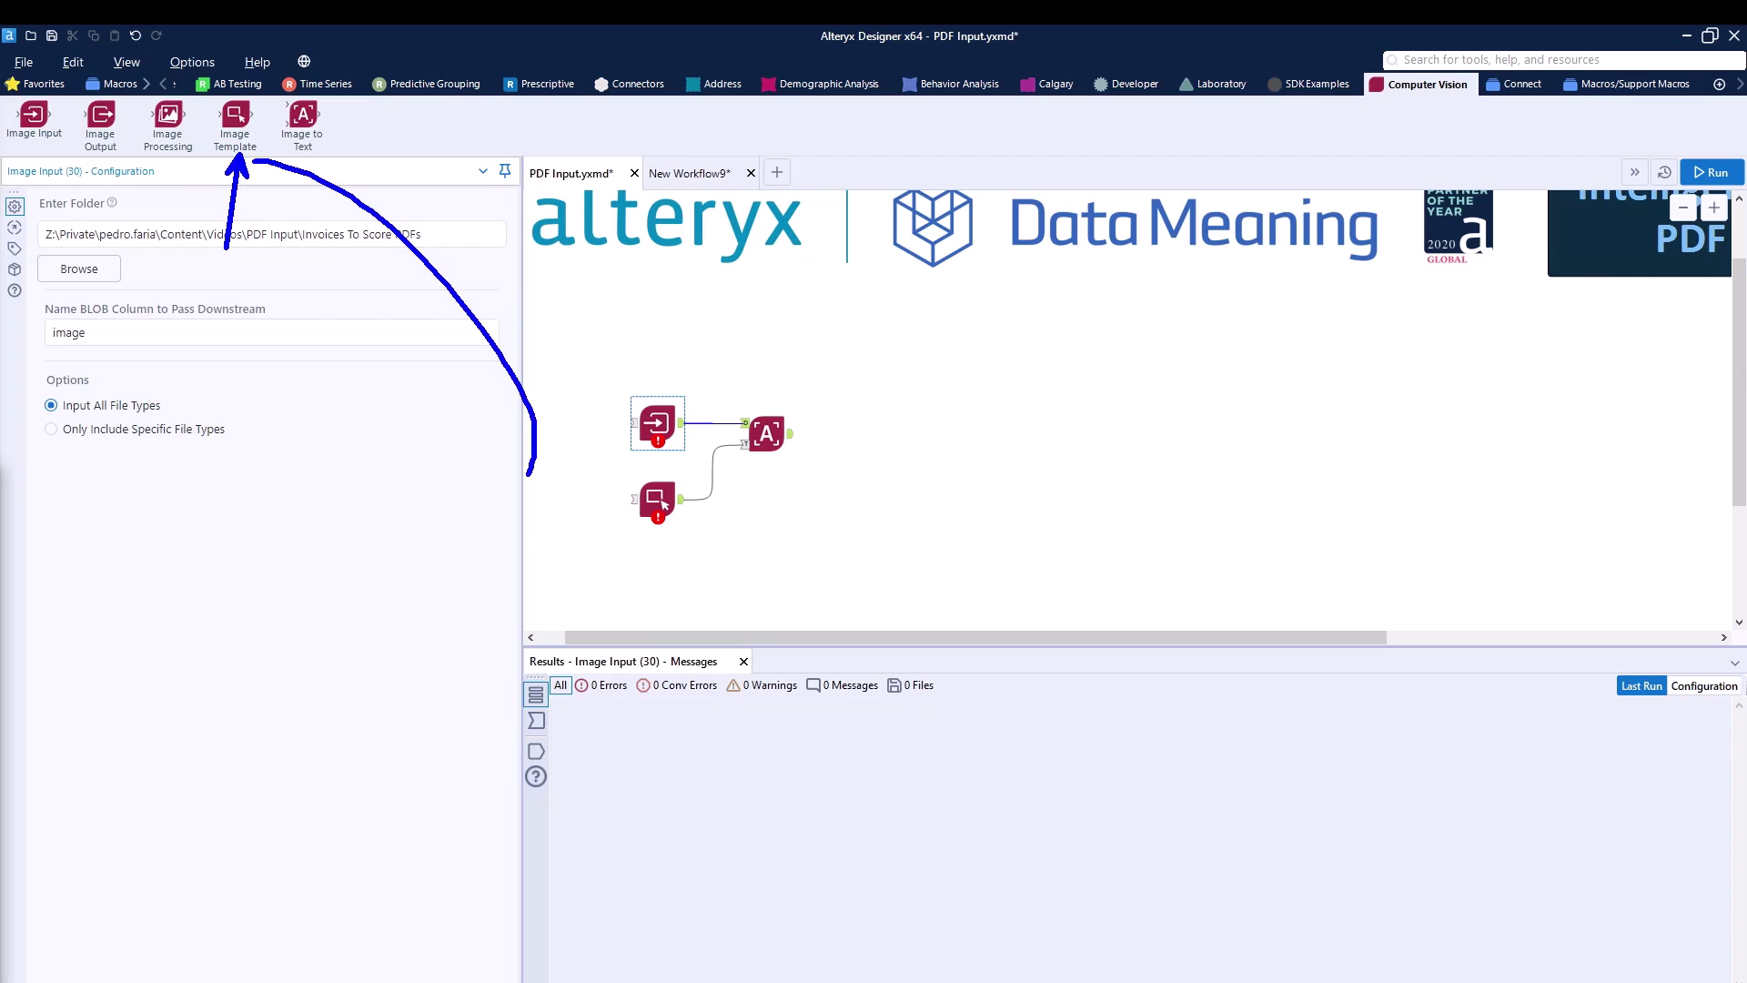
Step: Select the Image Template tool and load Invoice 1.pdf from the invoices folder as its sample
{"action": "left_click", "coordinate": [662, 500]}
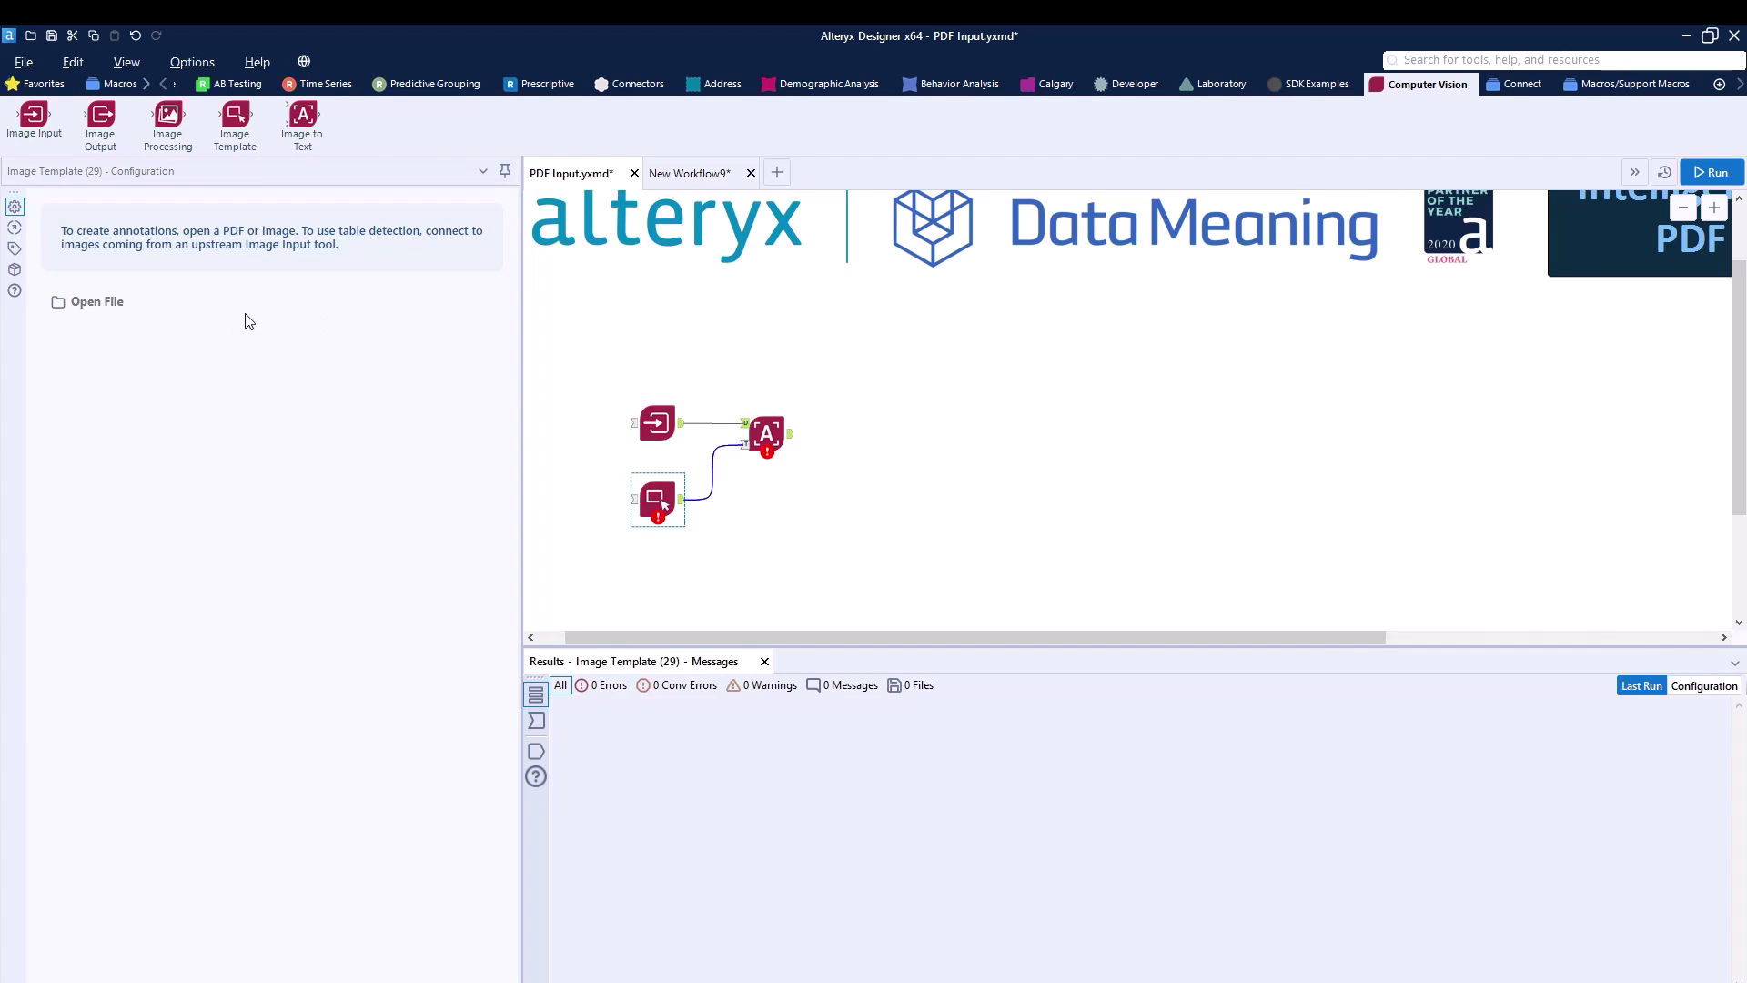
{"action": "left_click", "coordinate": [98, 302]}
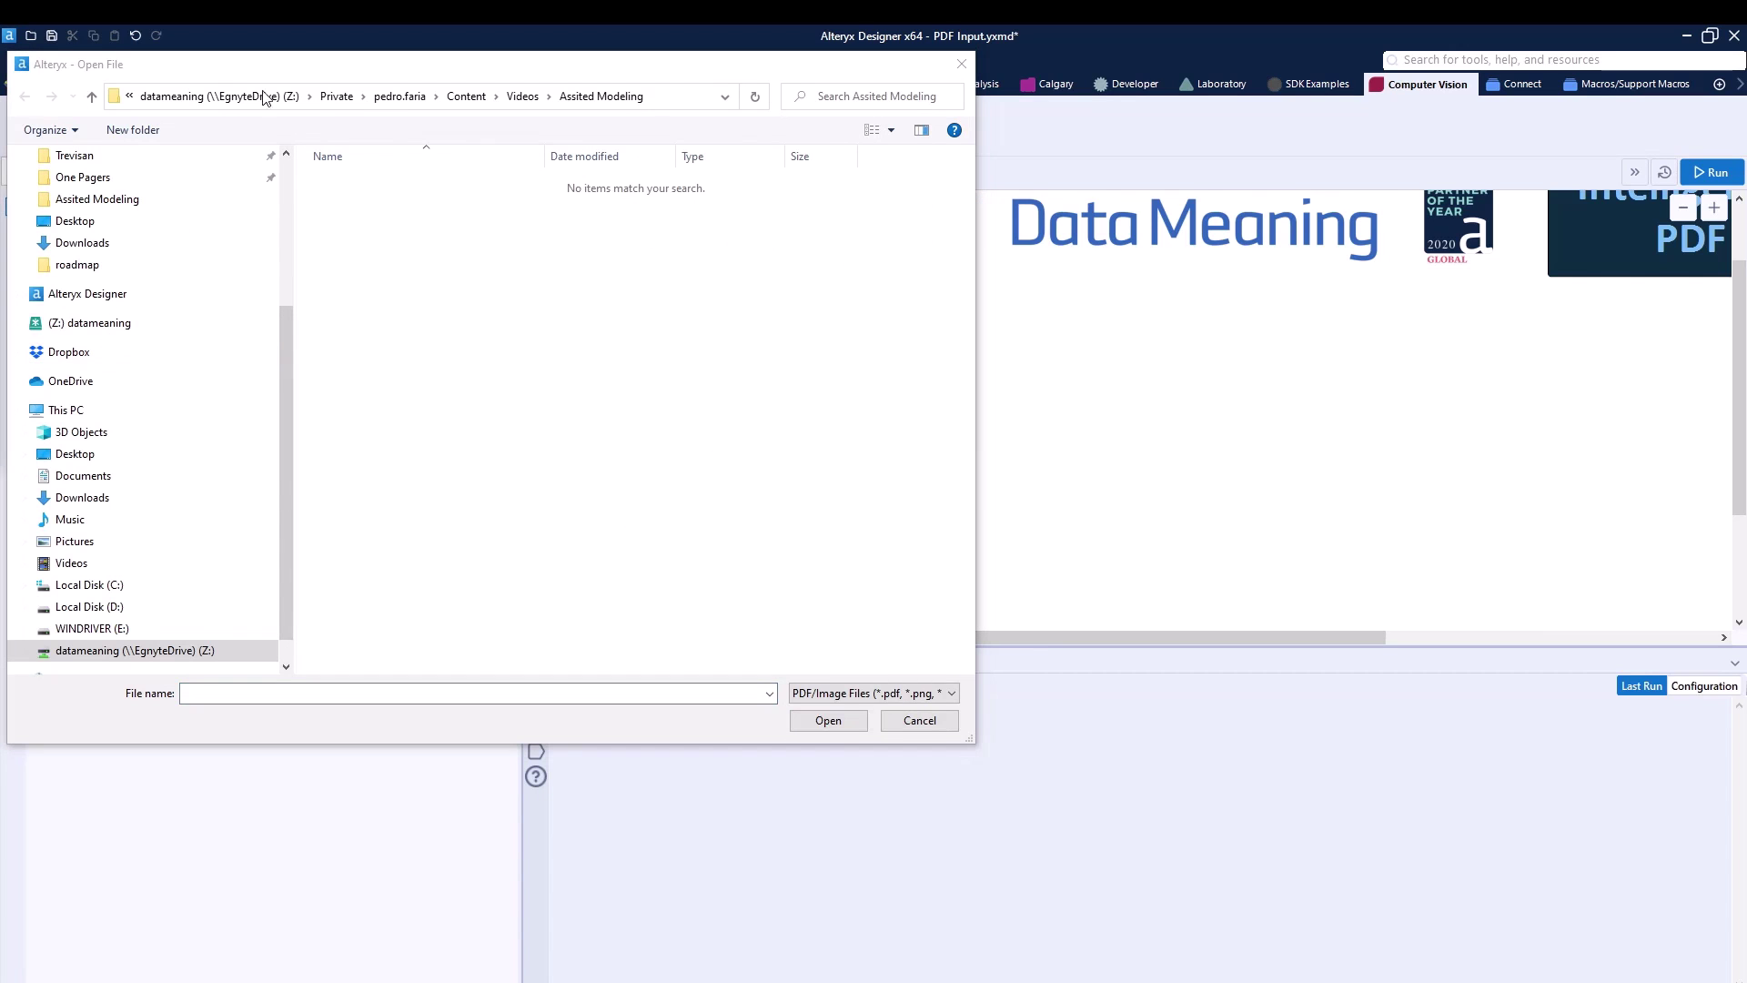
{"action": "left_click", "coordinate": [628, 97]}
{"action": "type", "text": "Z:\\Private\\pedro.faria\\Content\\Videos\\PDF Input\\Invoices To Score PDFs"}
{"action": "key", "text": "Return"}
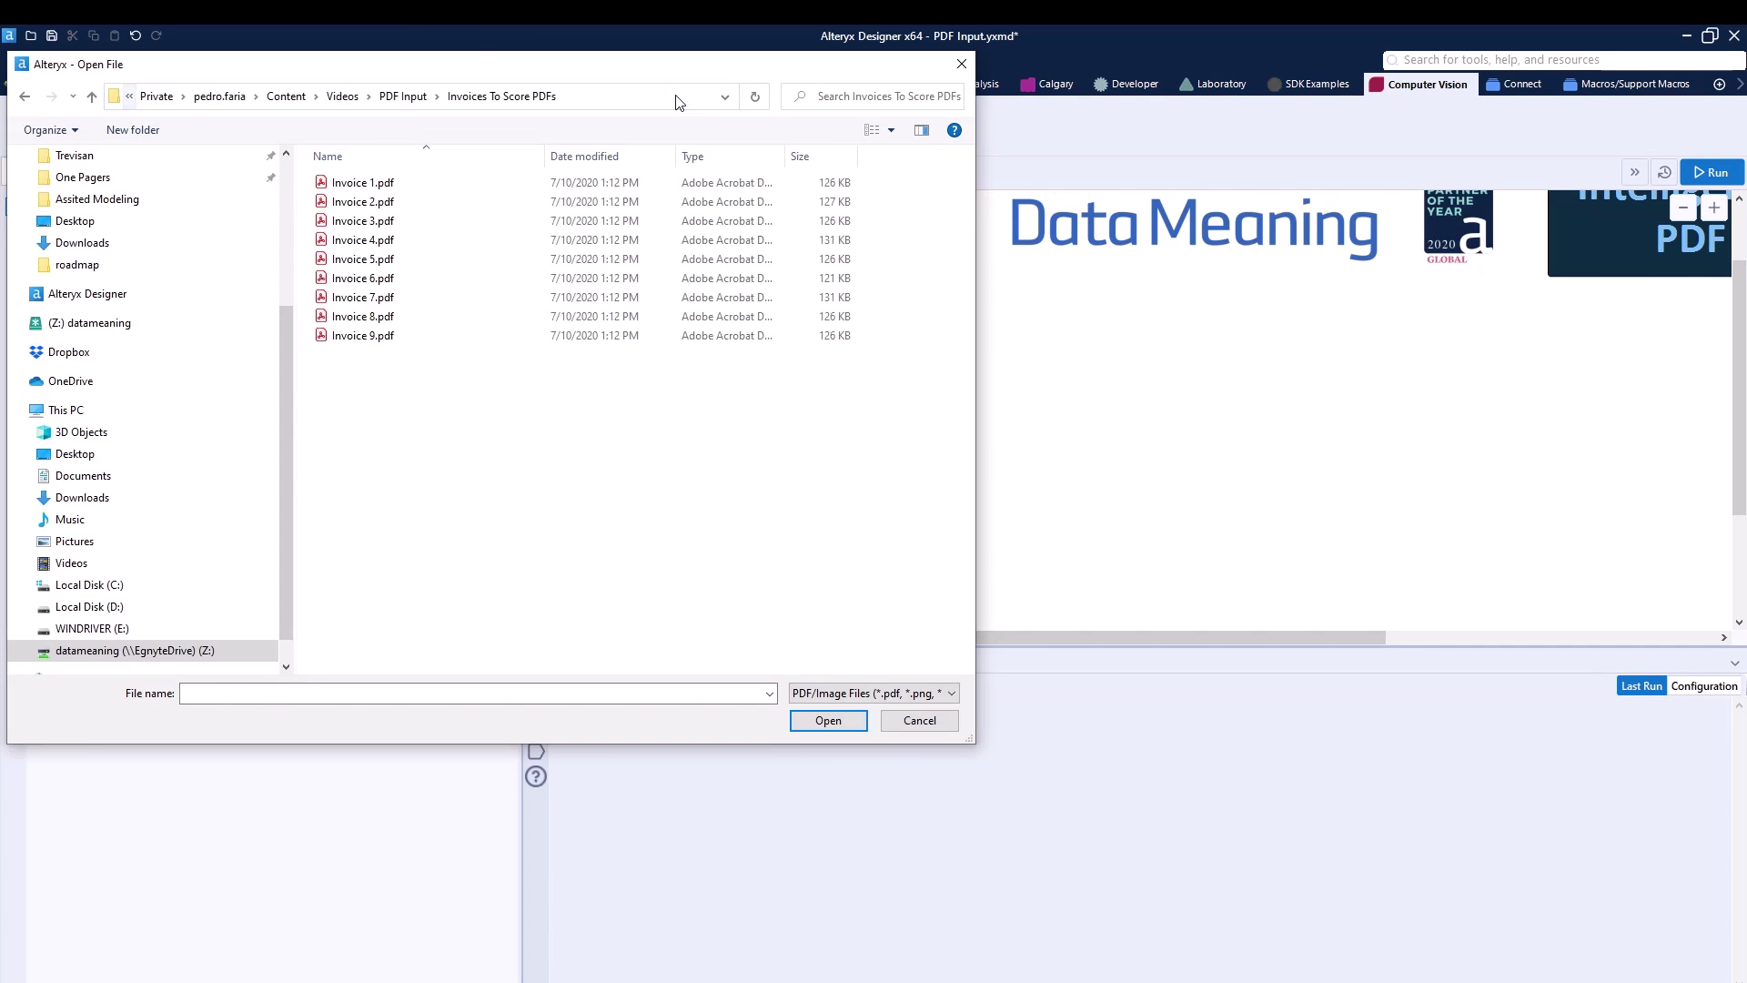
{"action": "left_click", "coordinate": [361, 185]}
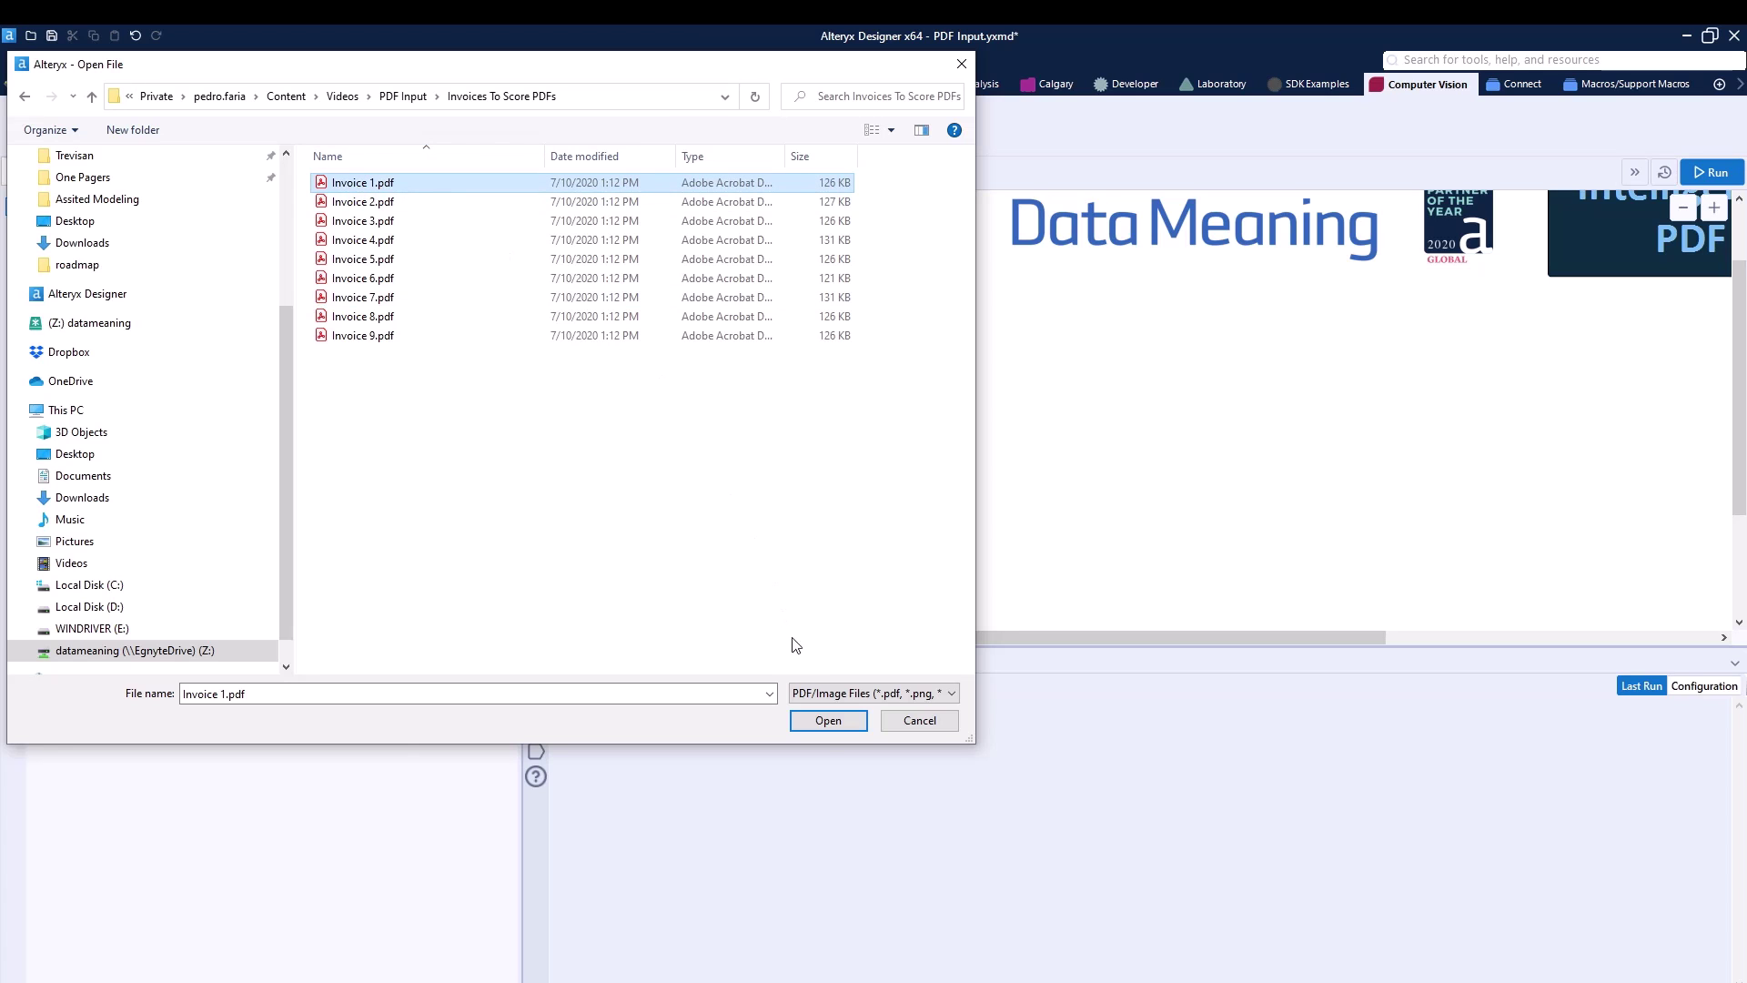
{"action": "left_click", "coordinate": [828, 720]}
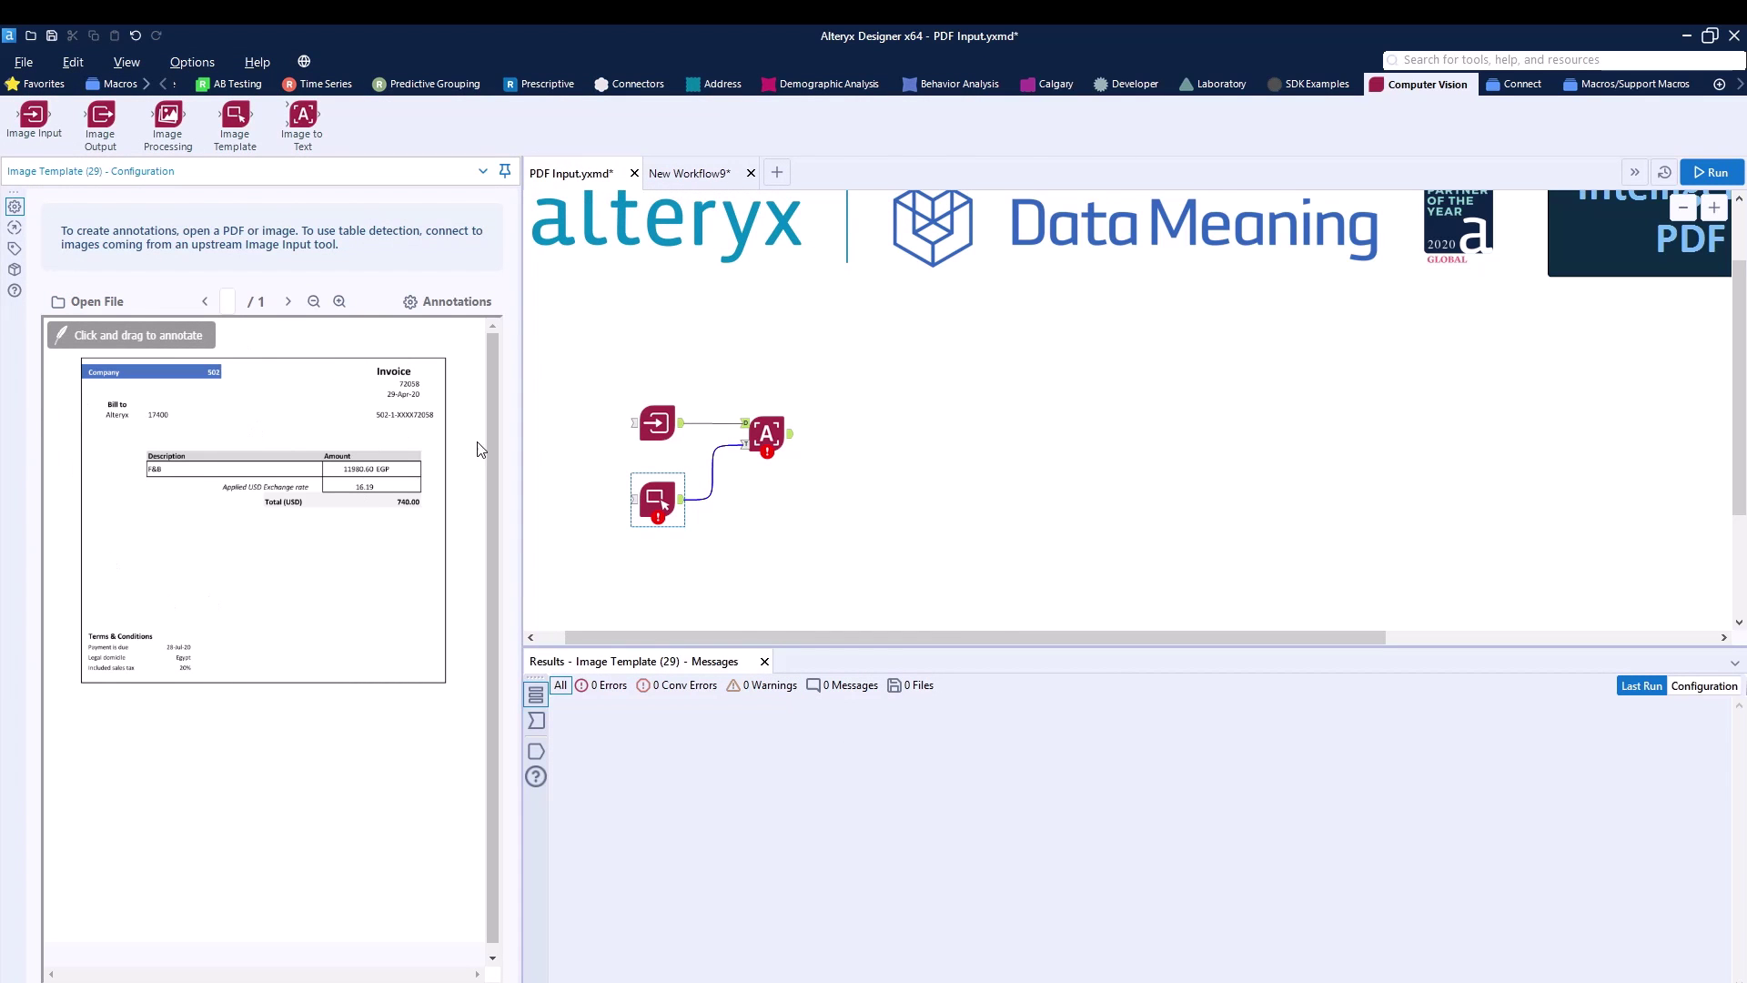
Step: Box the Total (USD) 740.00 row in the preview and save it as String field 'Invoice'
{"action": "left_click_drag", "start_coordinate": [521, 428], "coordinate": [695, 428]}
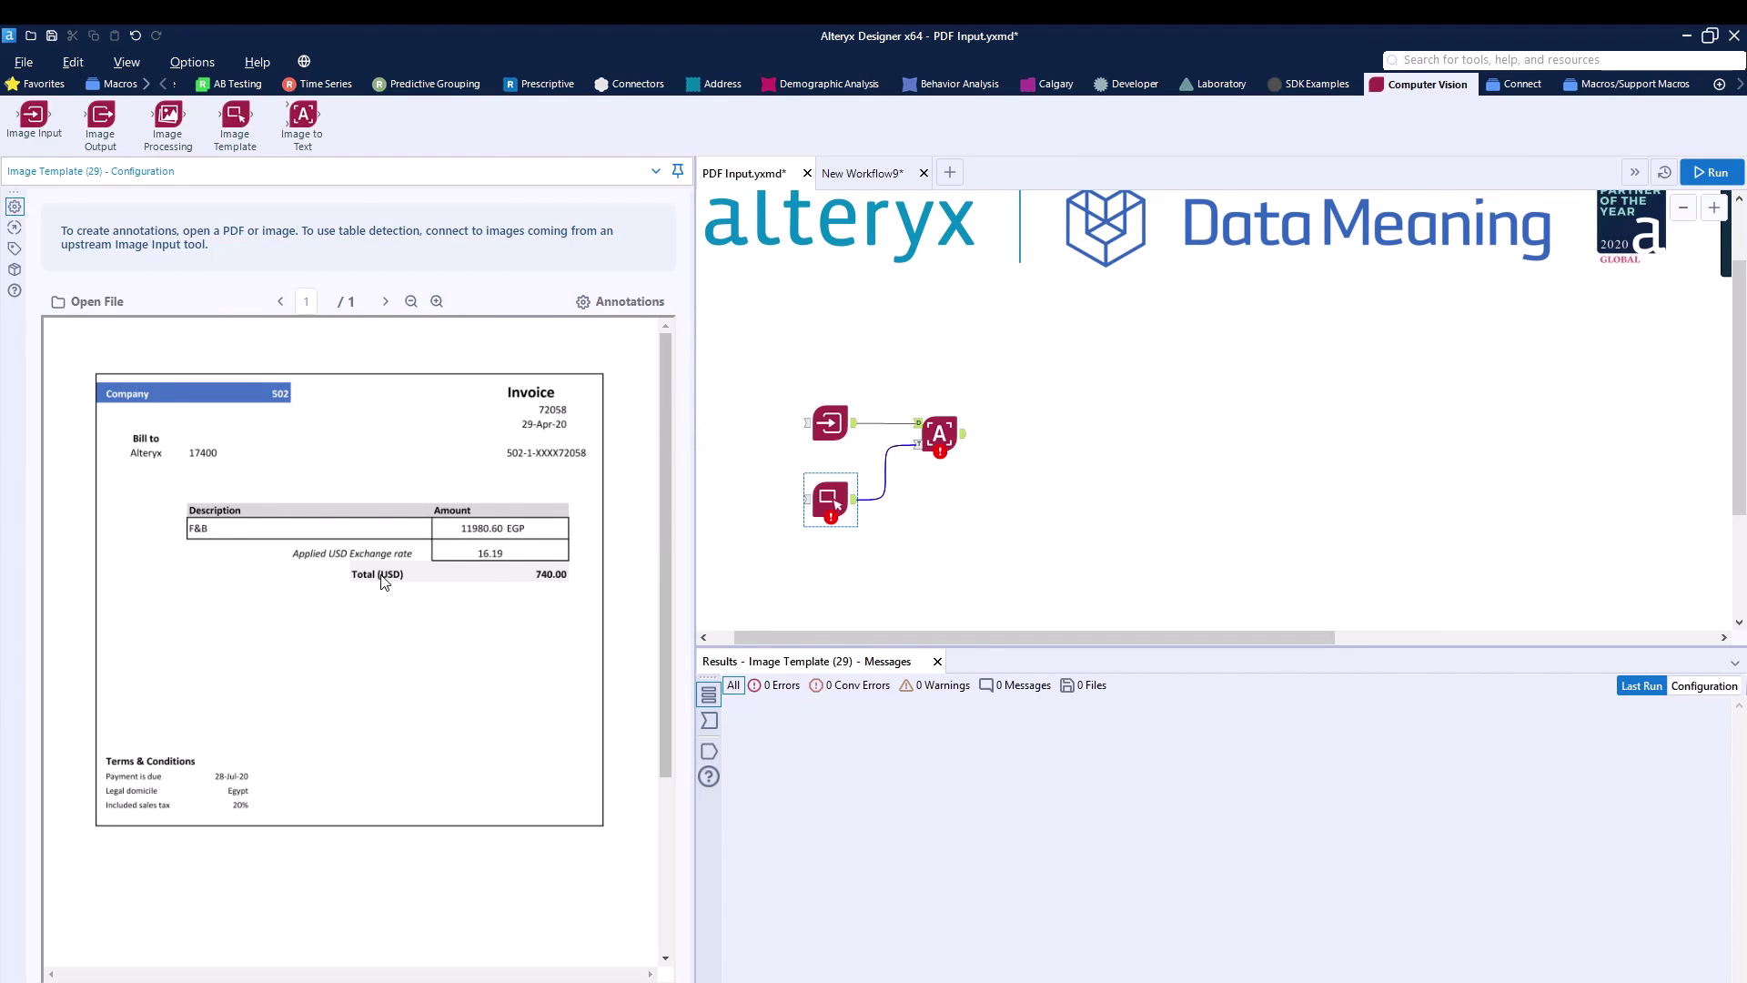
{"action": "mouse_move", "coordinate": [352, 564]}
{"action": "left_mouse_down"}
{"action": "mouse_move", "coordinate": [473, 592]}
{"action": "mouse_move", "coordinate": [571, 585]}
{"action": "left_mouse_up"}
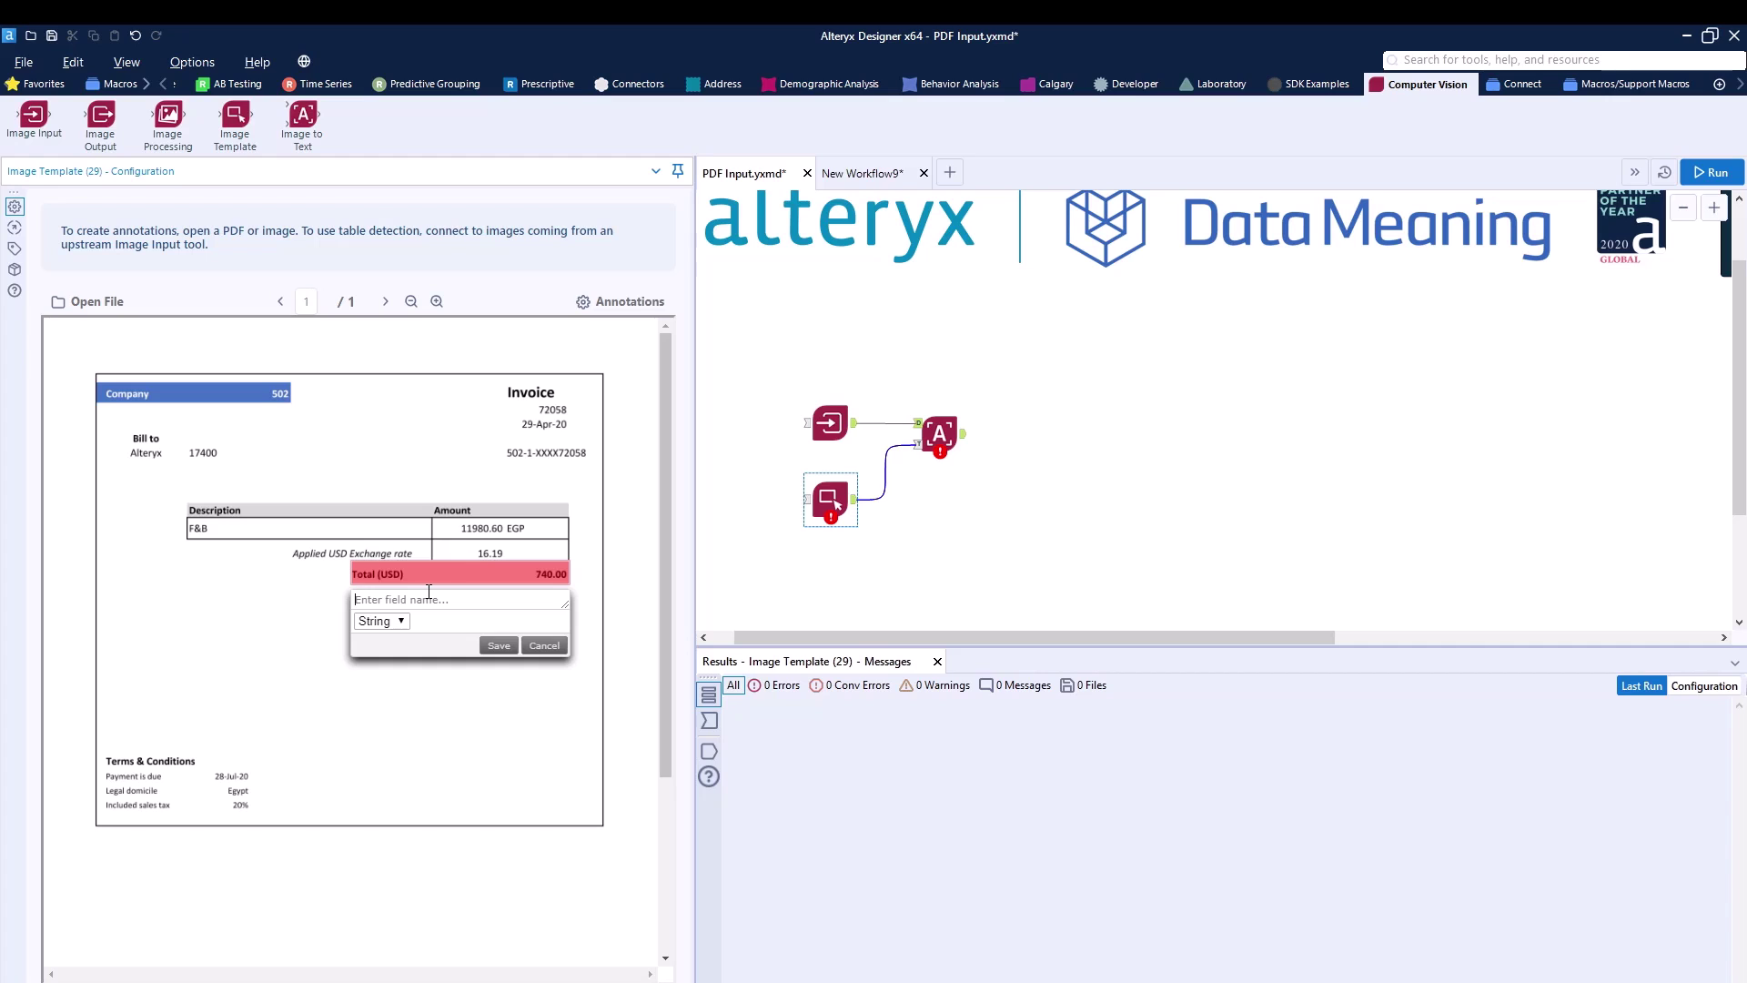
{"action": "type", "text": "Invoice"}
{"action": "left_click", "coordinate": [497, 645]}
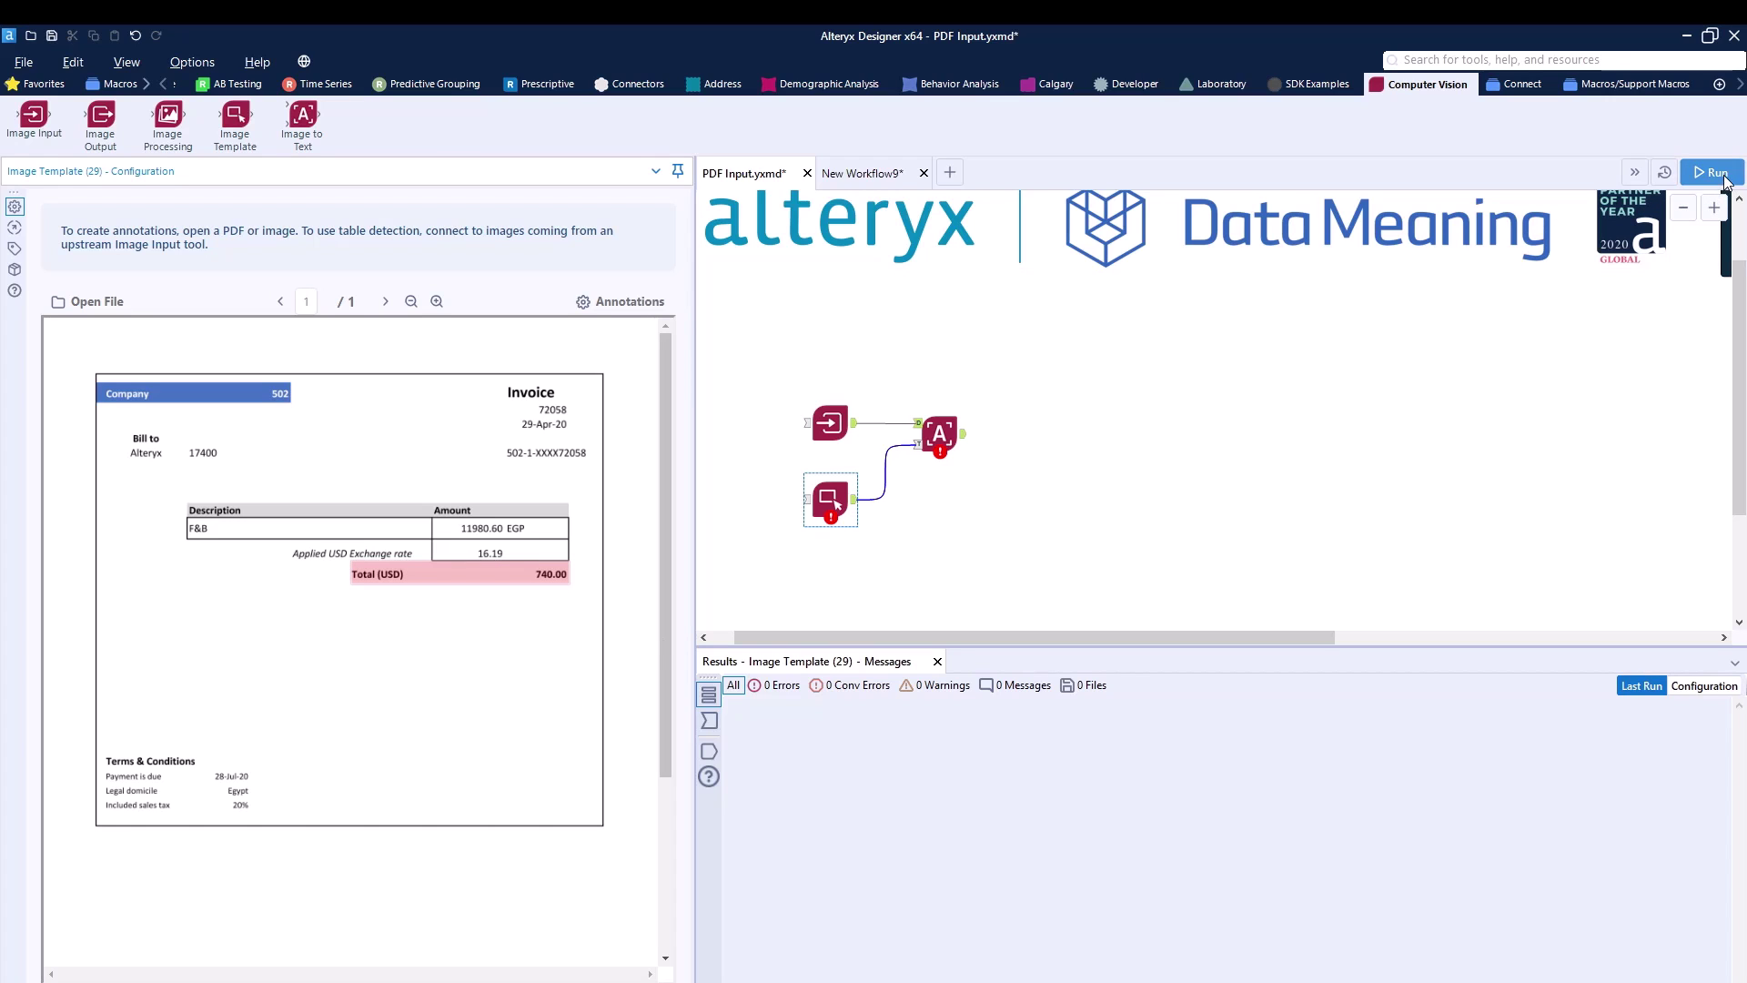
{"action": "left_click", "coordinate": [942, 435]}
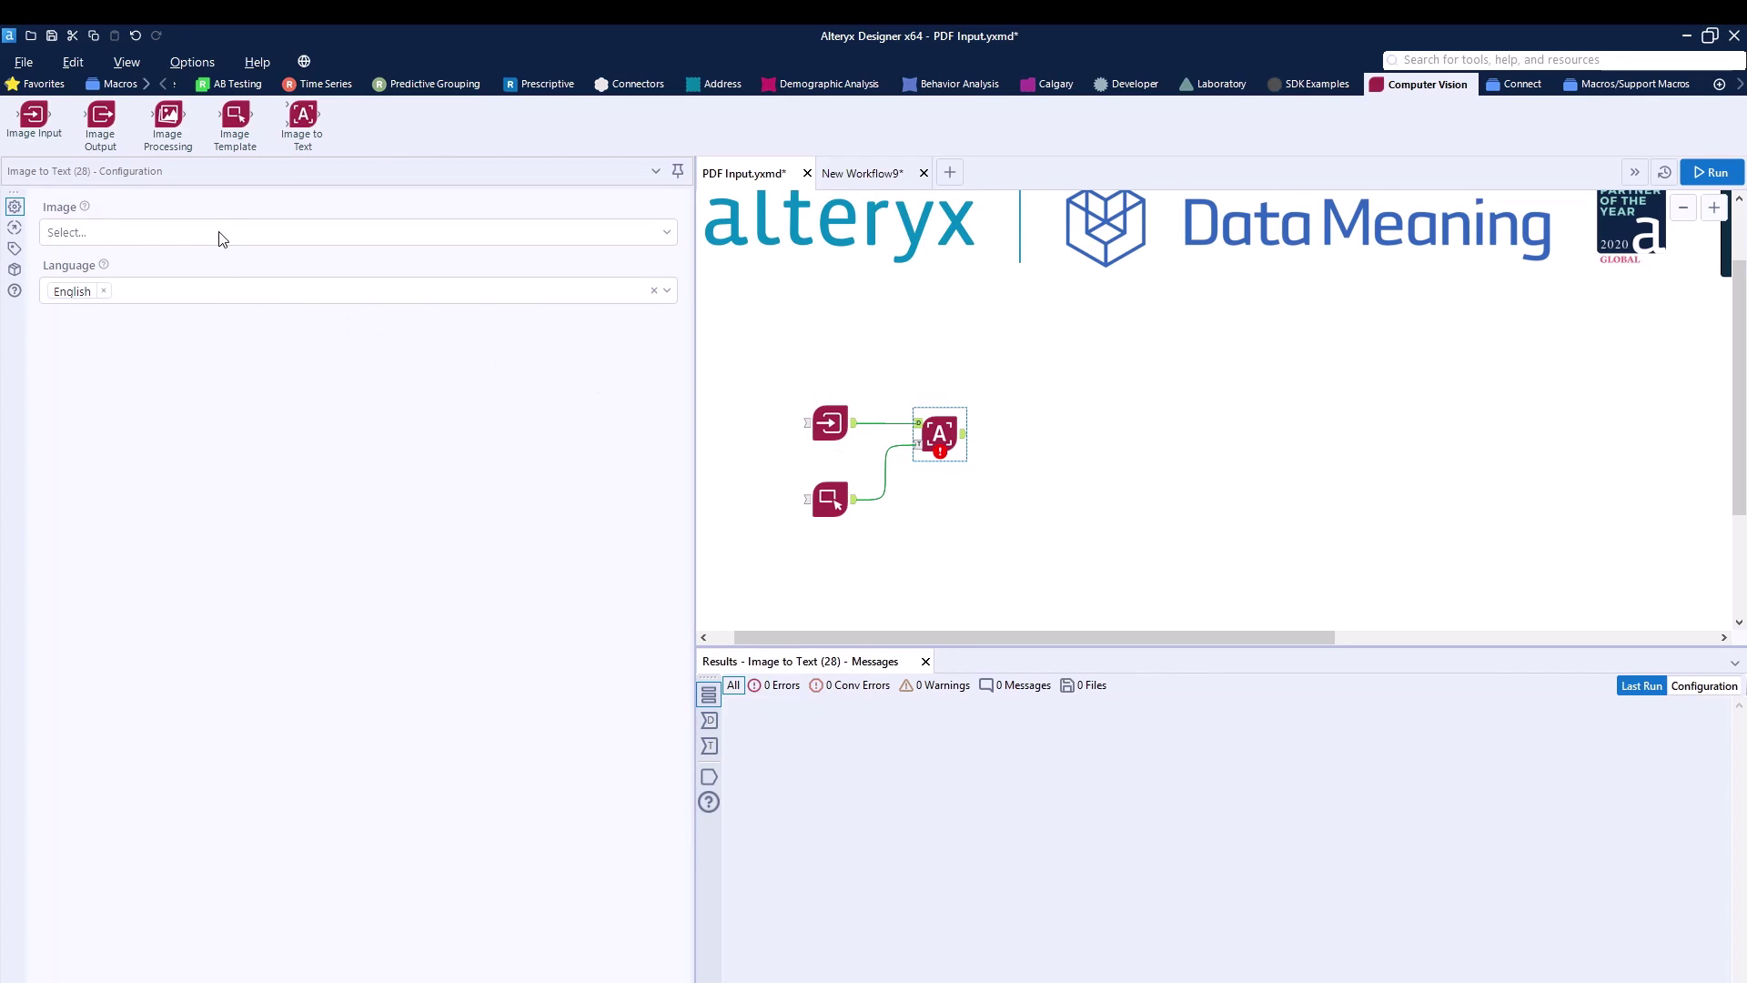
Step: Set Image to Text to read the 'image' column in English, then run the workflow
{"action": "left_click", "coordinate": [221, 233]}
{"action": "left_click", "coordinate": [88, 275]}
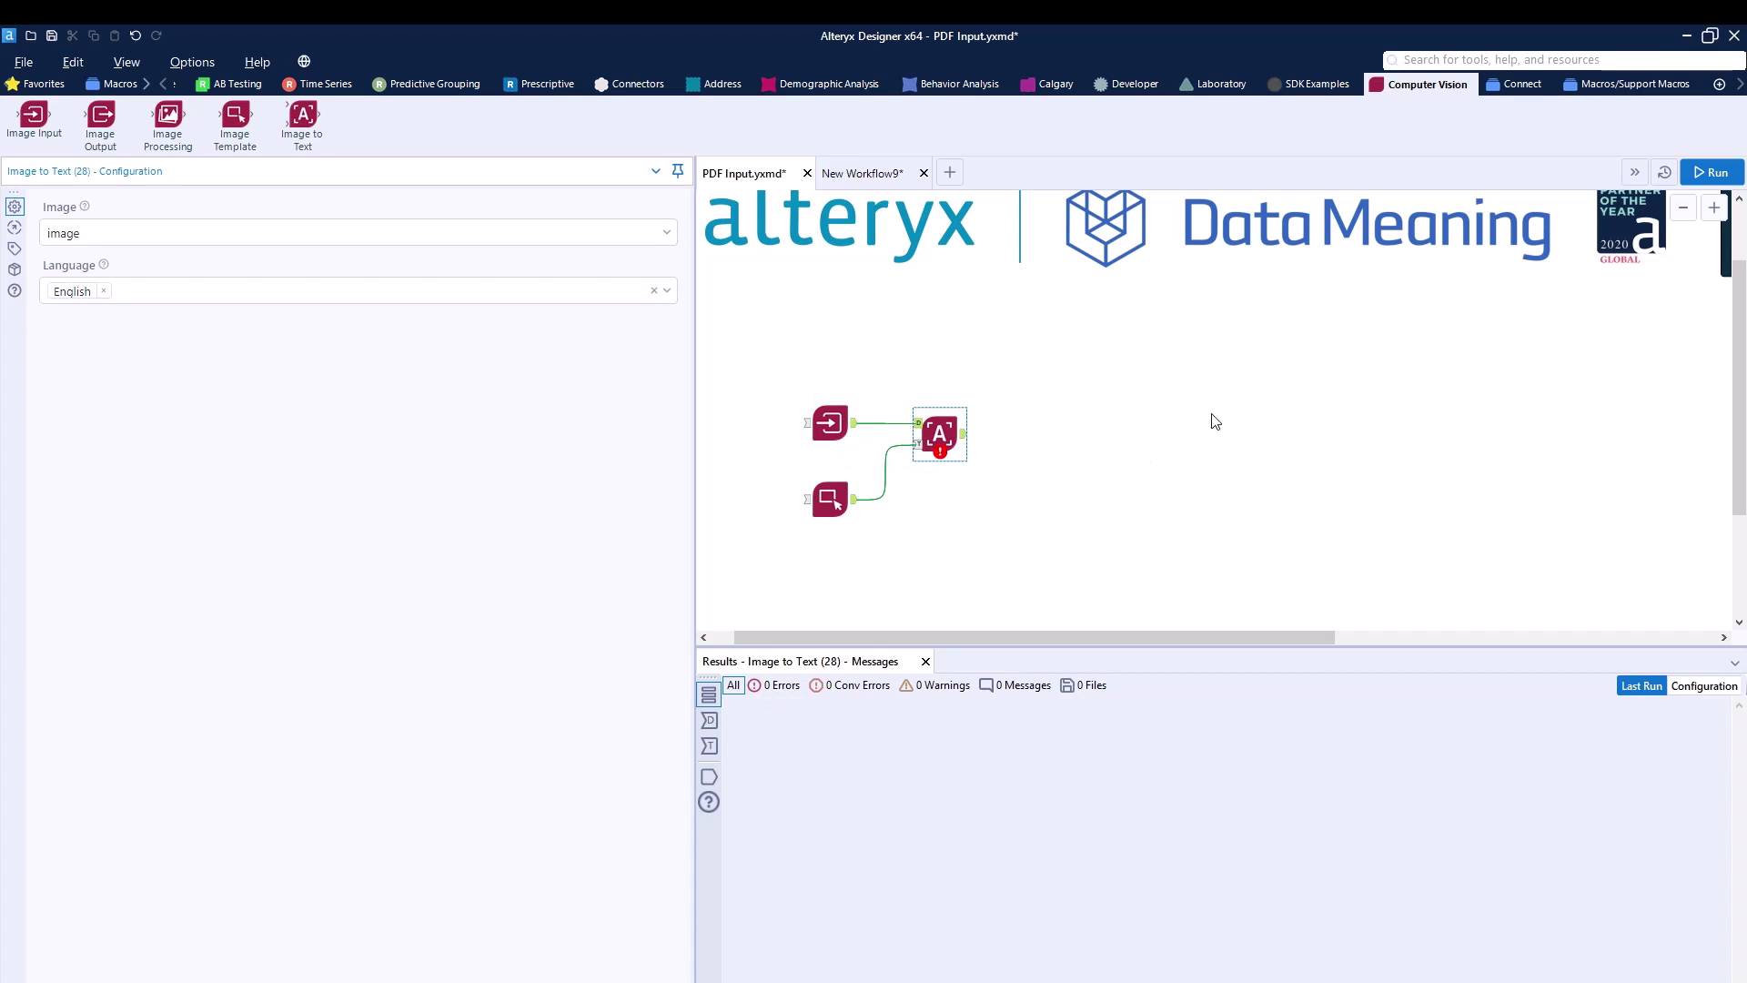
{"action": "left_click", "coordinate": [1715, 173]}
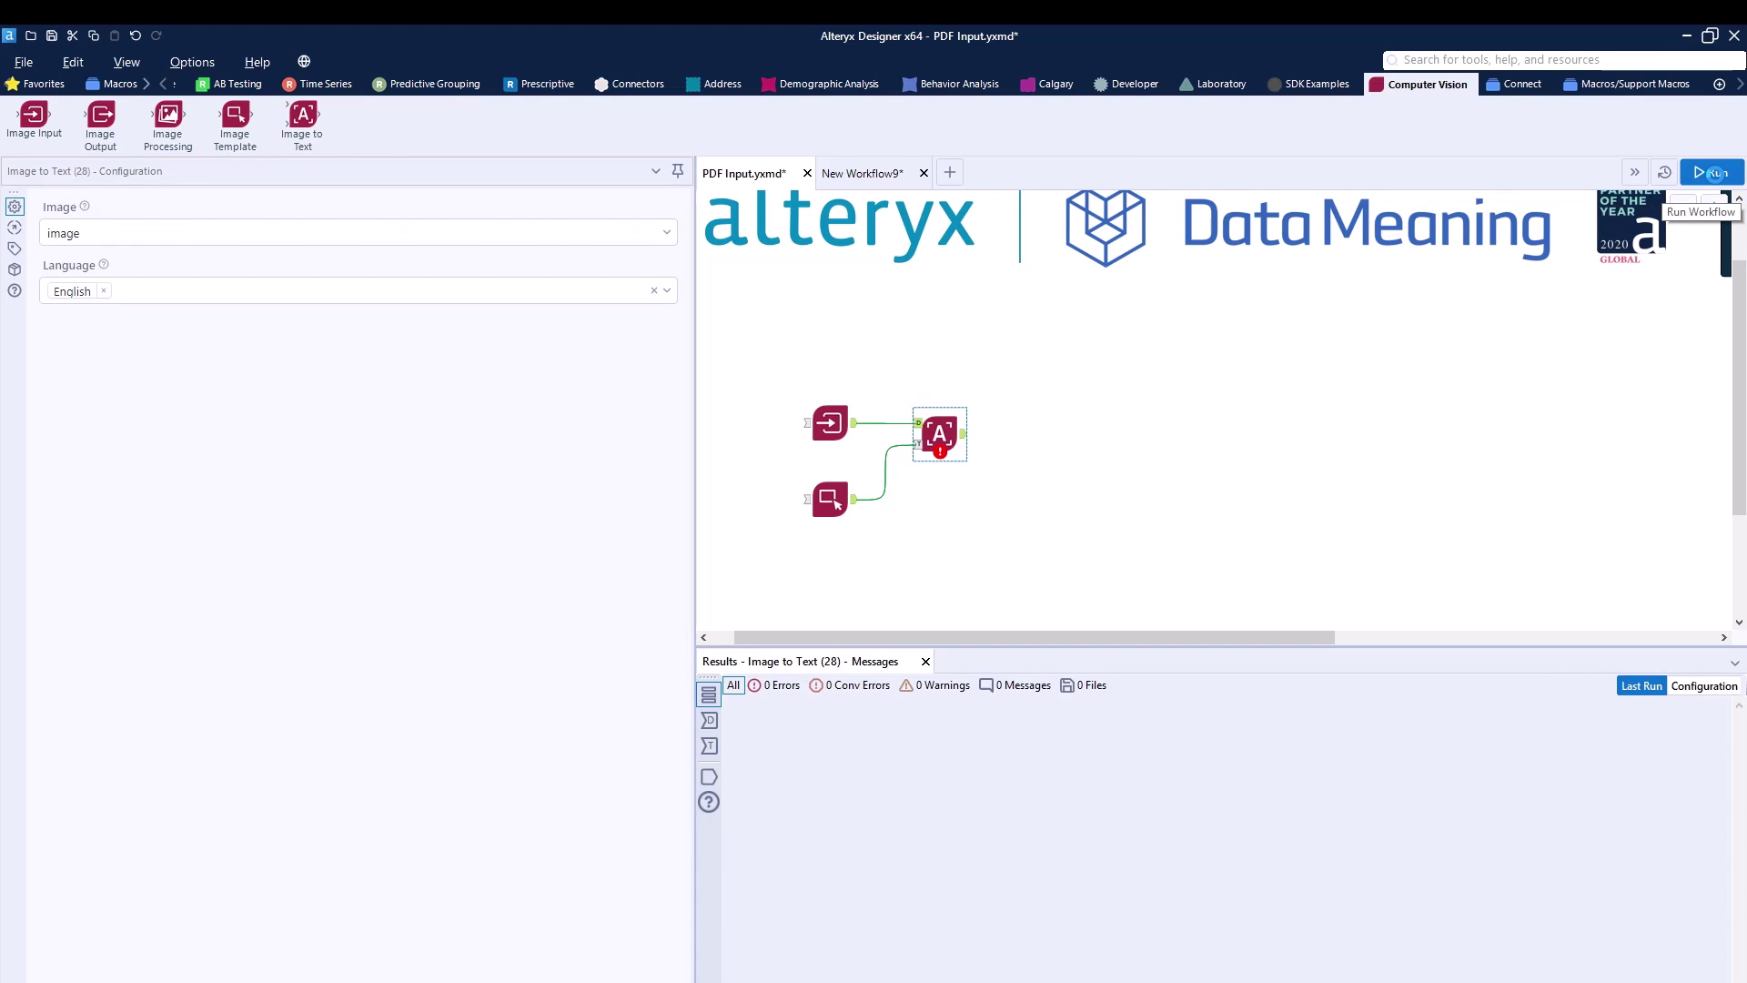
{"action": "left_click", "coordinate": [1714, 173]}
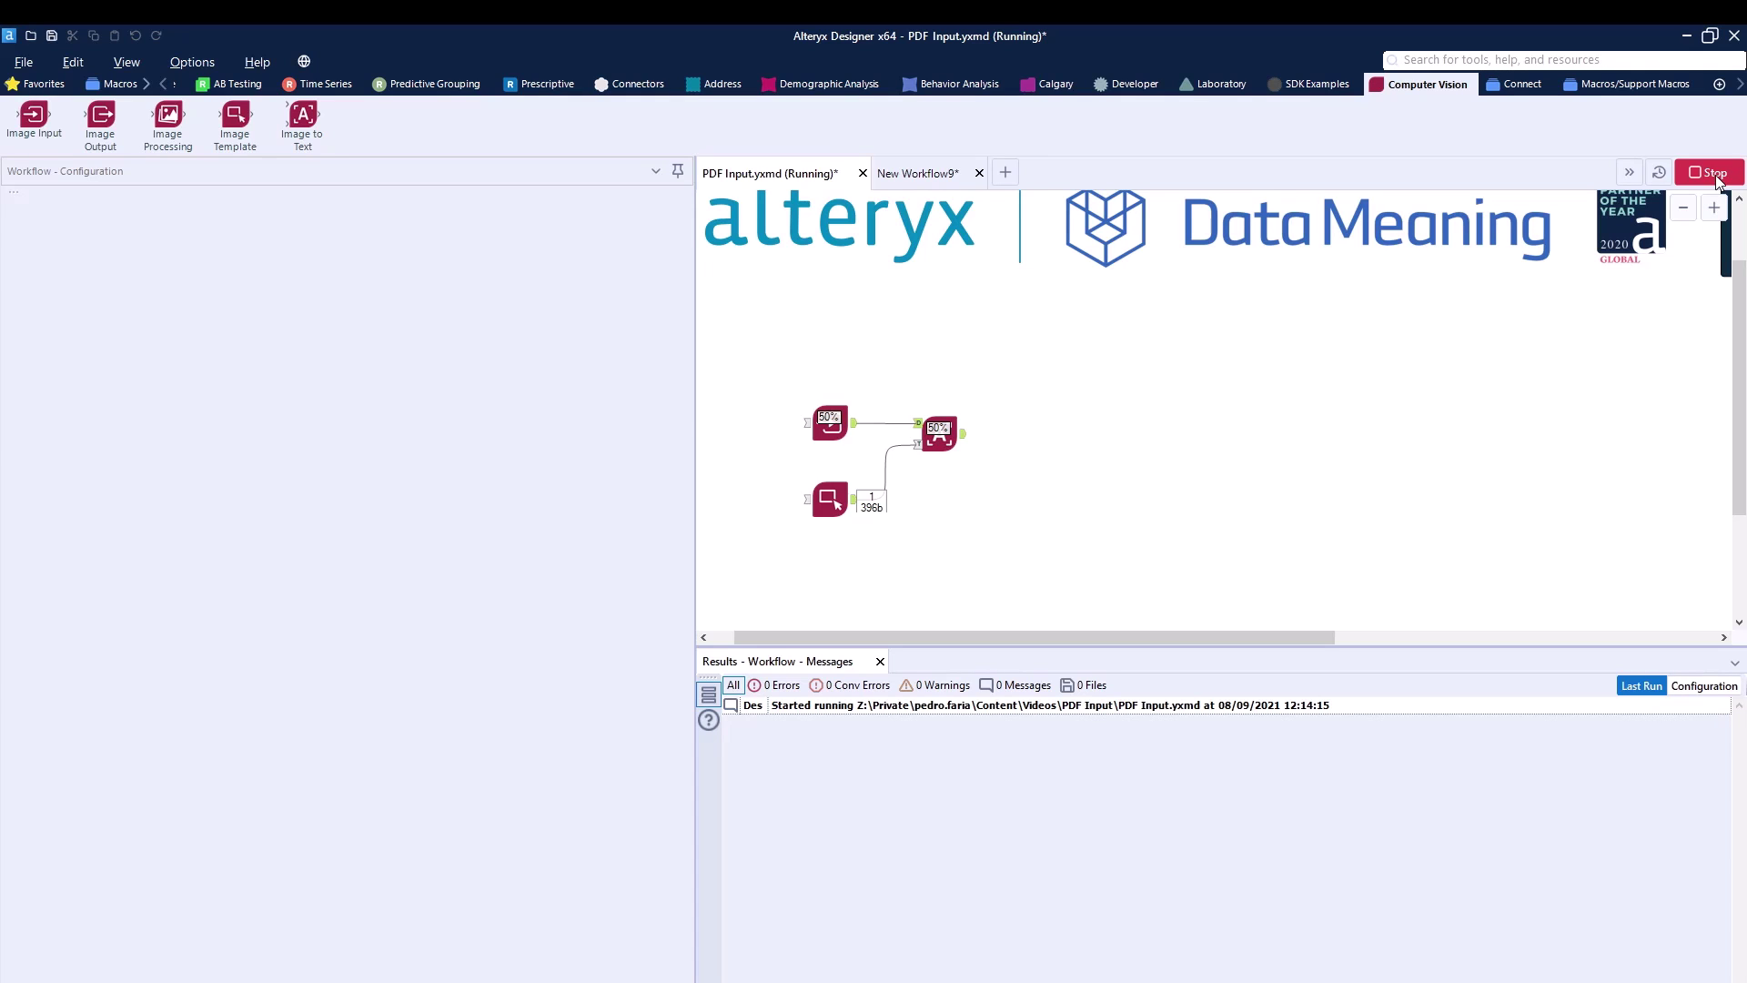
Step: Select Image to Text to view its 9 records with totals like Total (USD) 740.00
{"action": "left_click", "coordinate": [951, 437]}
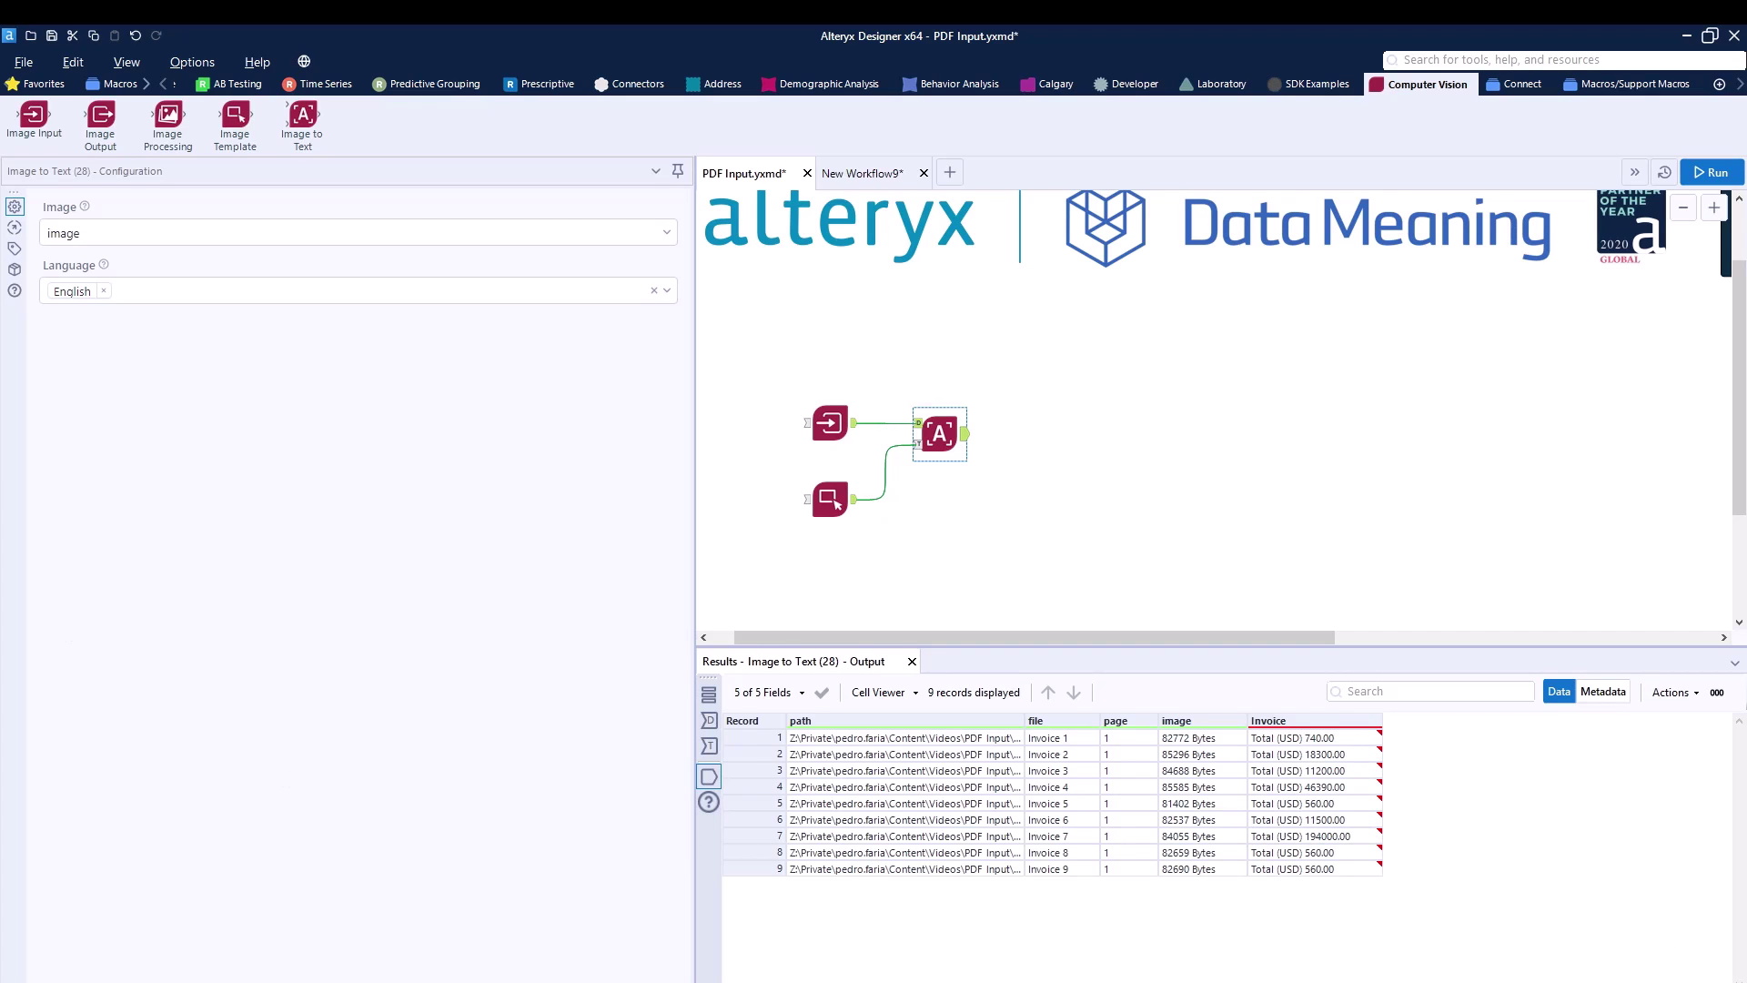
{"action": "scroll", "coordinate": [478, 83], "scroll_direction": "up", "scroll_amount": 5}
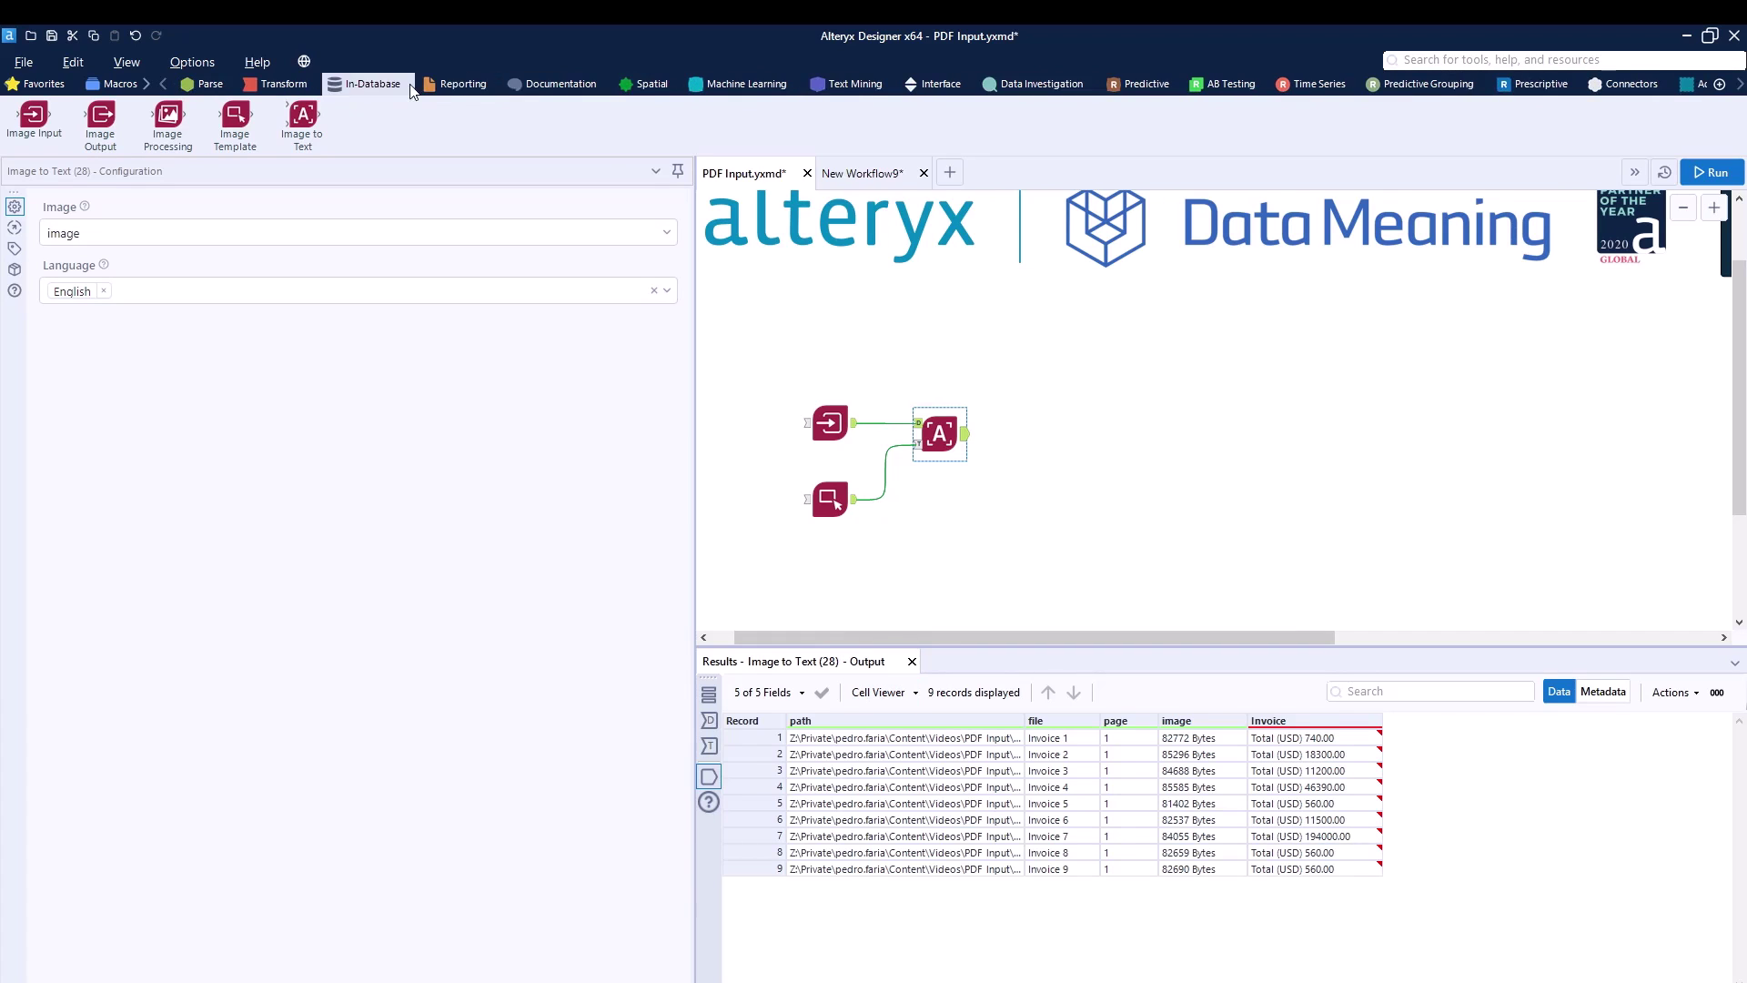
Step: Add a Text To Columns tool after Image to Text and inspect record 1's Invoice text
{"action": "scroll", "coordinate": [546, 84], "scroll_direction": "up", "scroll_amount": 3}
{"action": "left_click", "coordinate": [426, 84]}
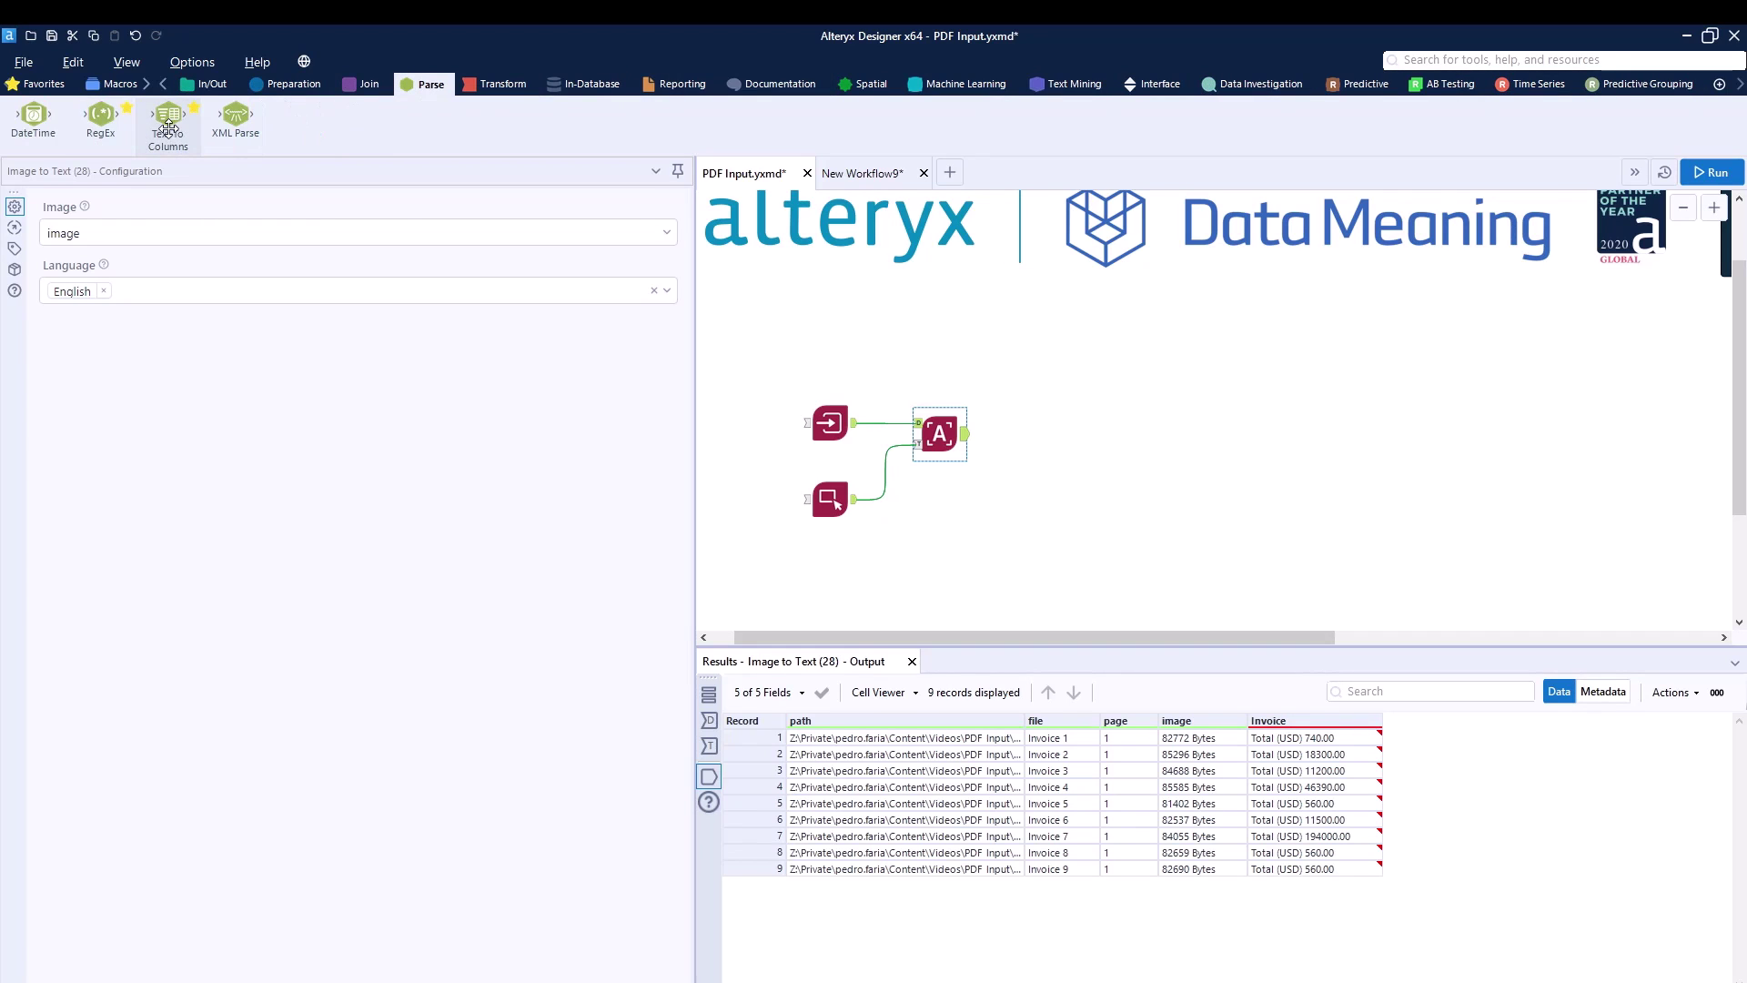
{"action": "left_click_drag", "start_coordinate": [167, 124], "coordinate": [1026, 434]}
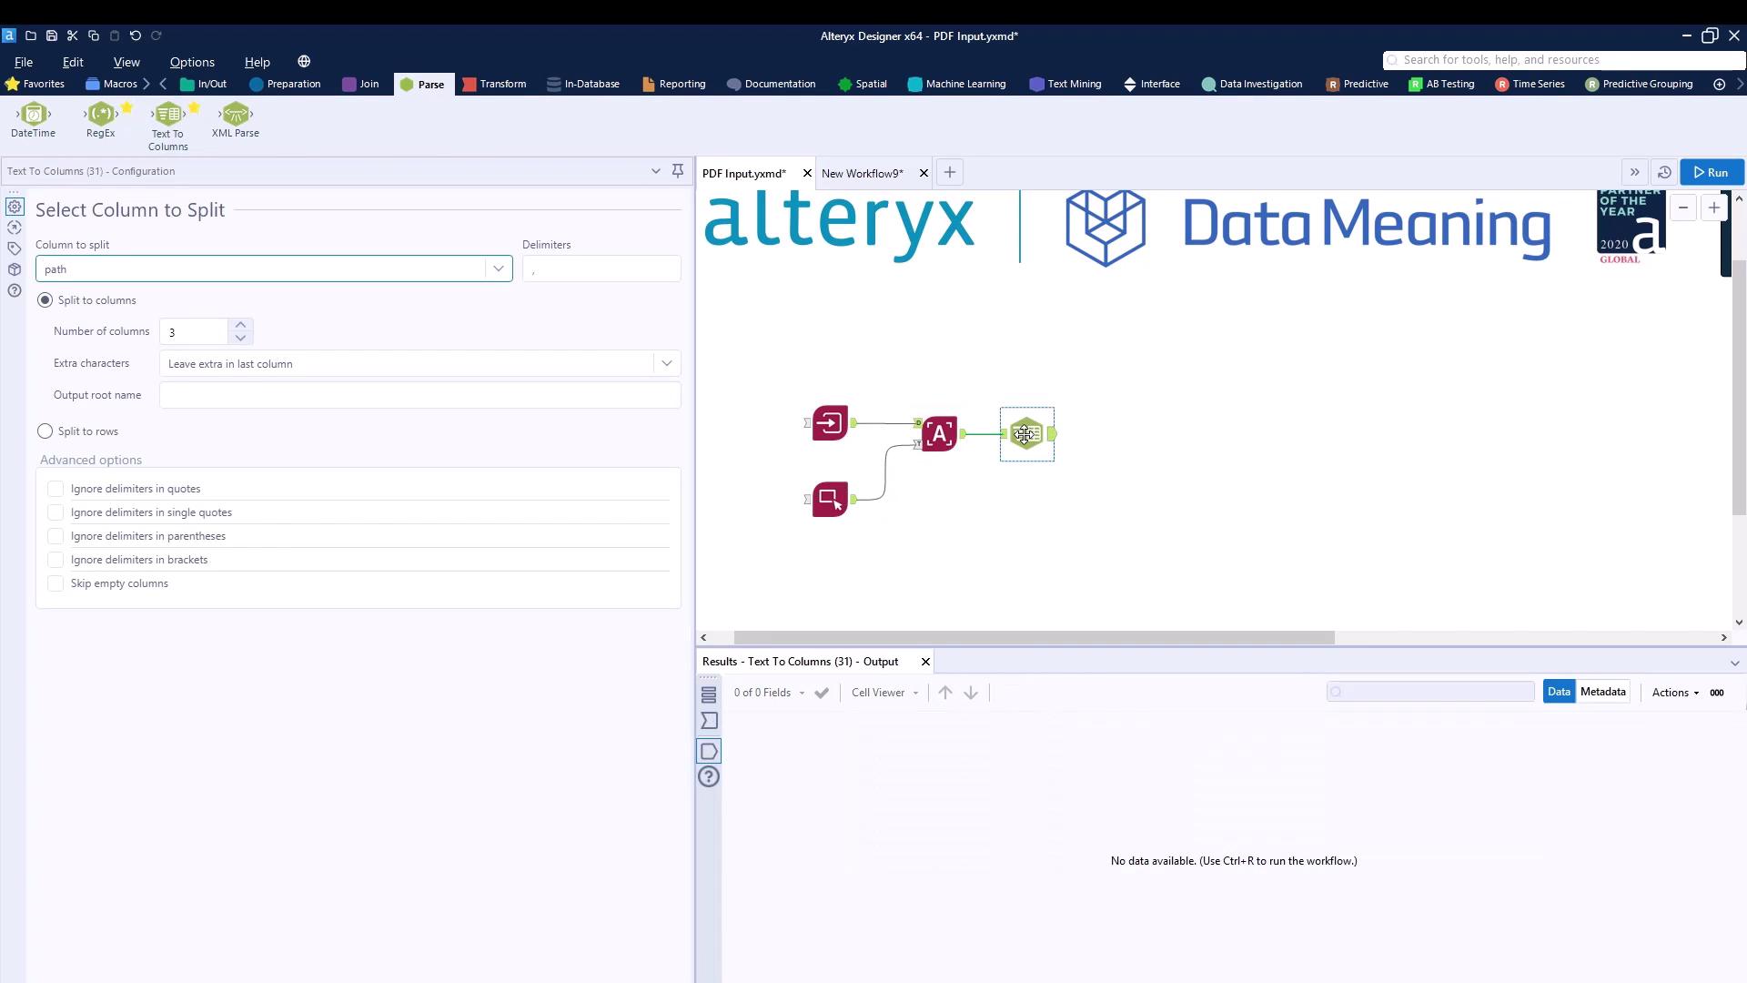
{"action": "left_click", "coordinate": [710, 720]}
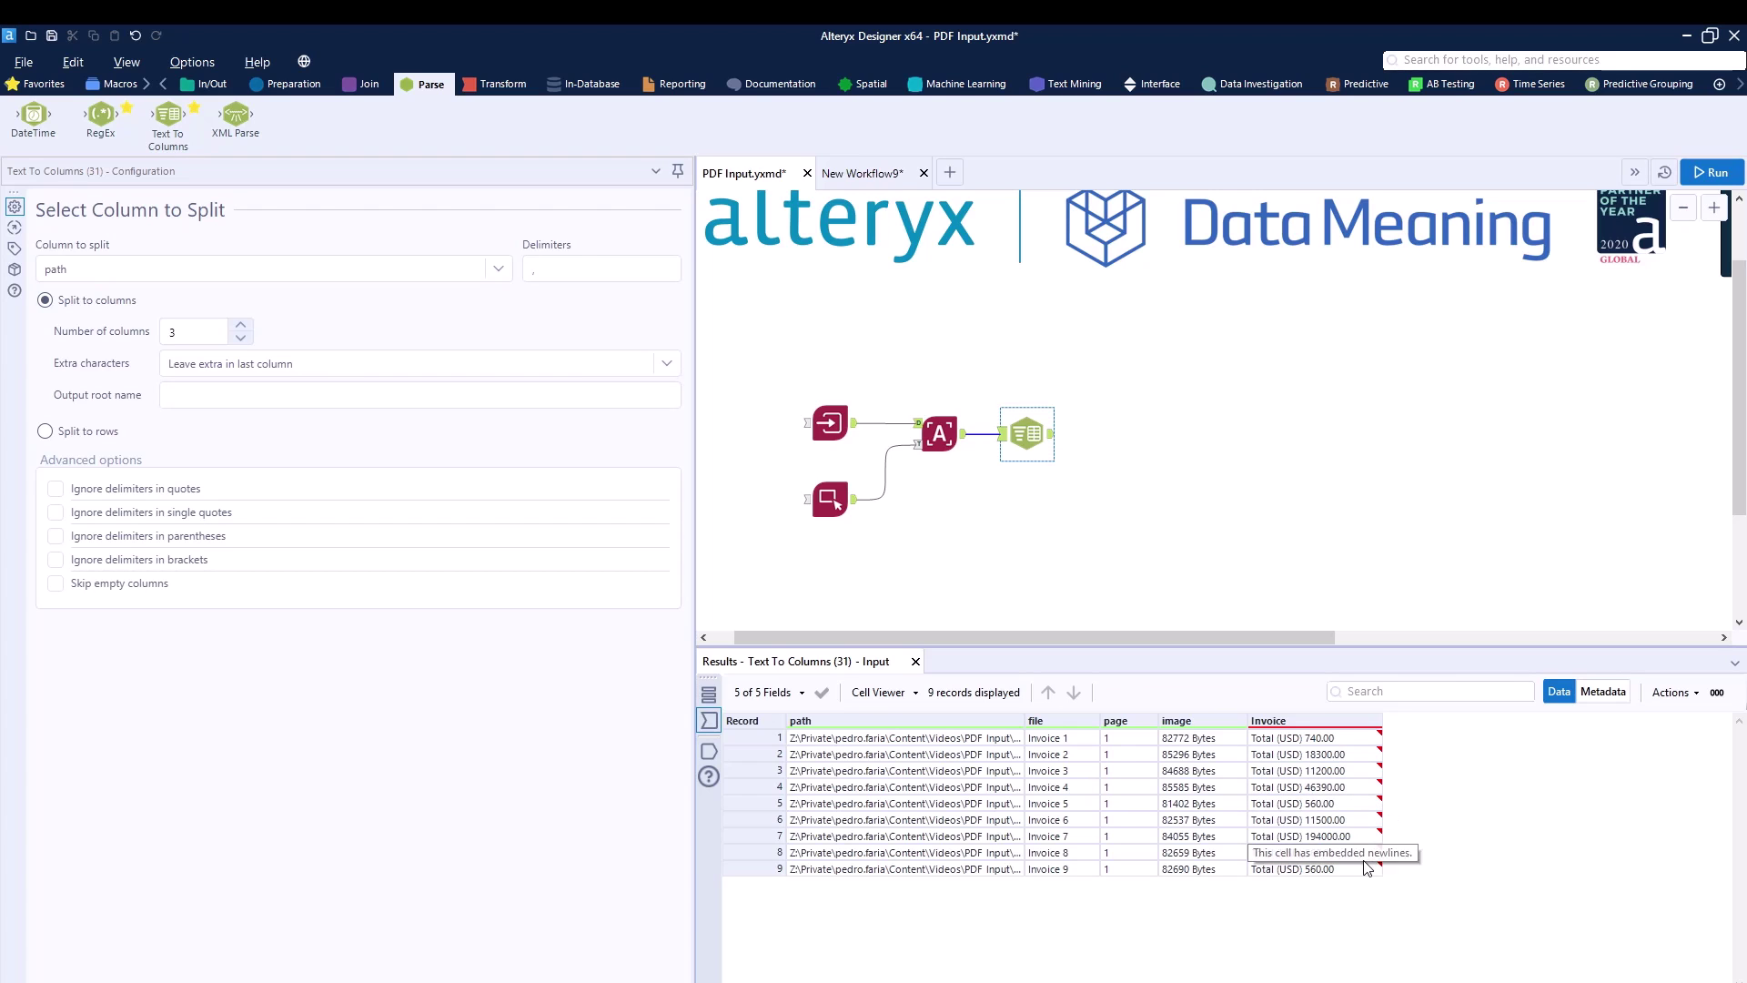
{"action": "left_click", "coordinate": [1316, 739]}
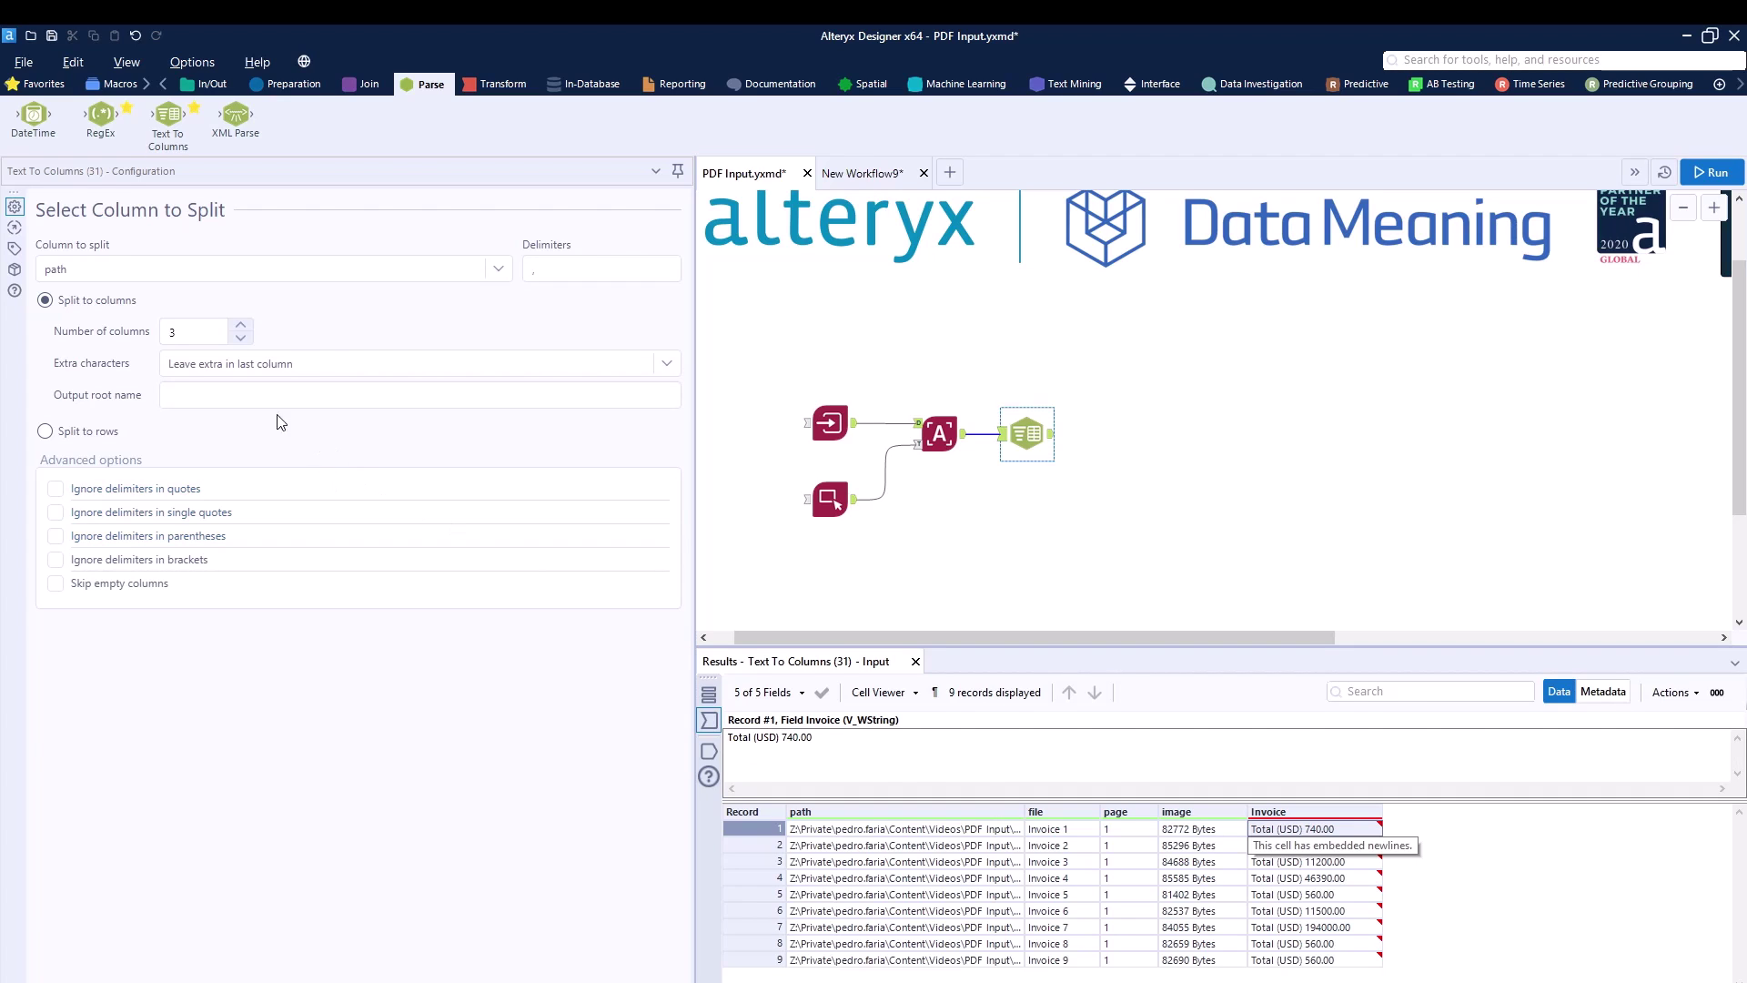
Step: Set Text To Columns to split the Invoice field on the \s delimiter into 3 columns
{"action": "left_click", "coordinate": [233, 269]}
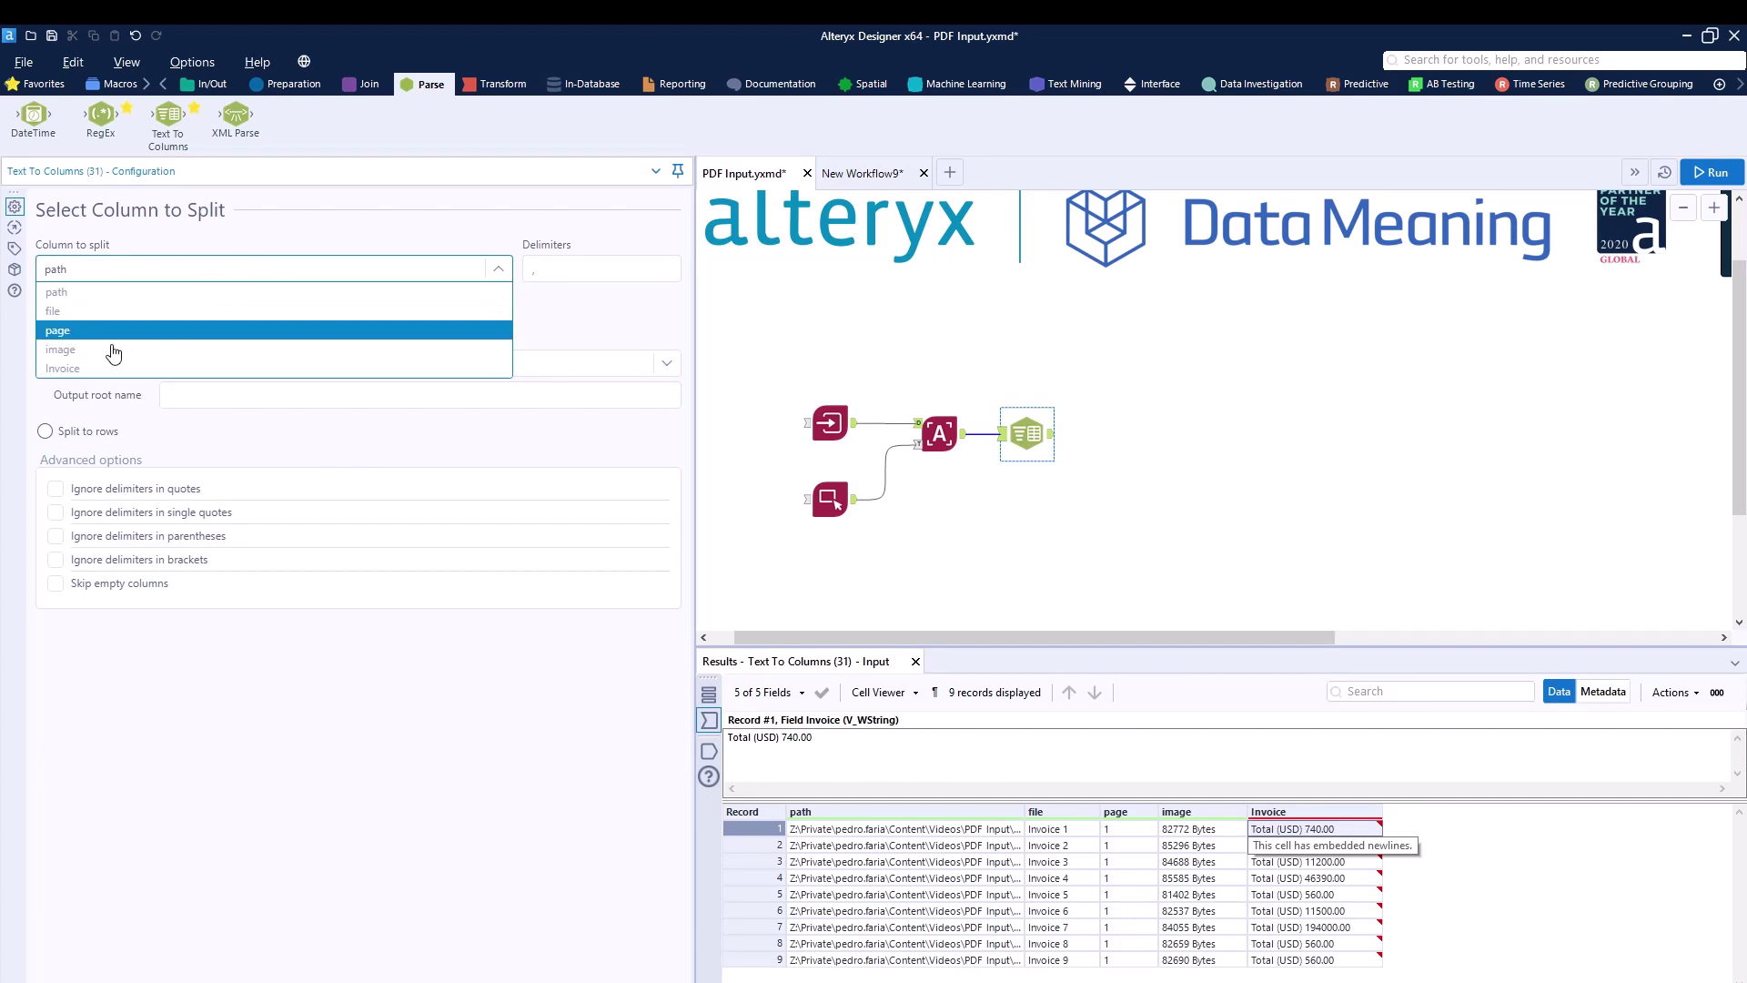
{"action": "left_click", "coordinate": [102, 363]}
{"action": "left_click", "coordinate": [534, 269]}
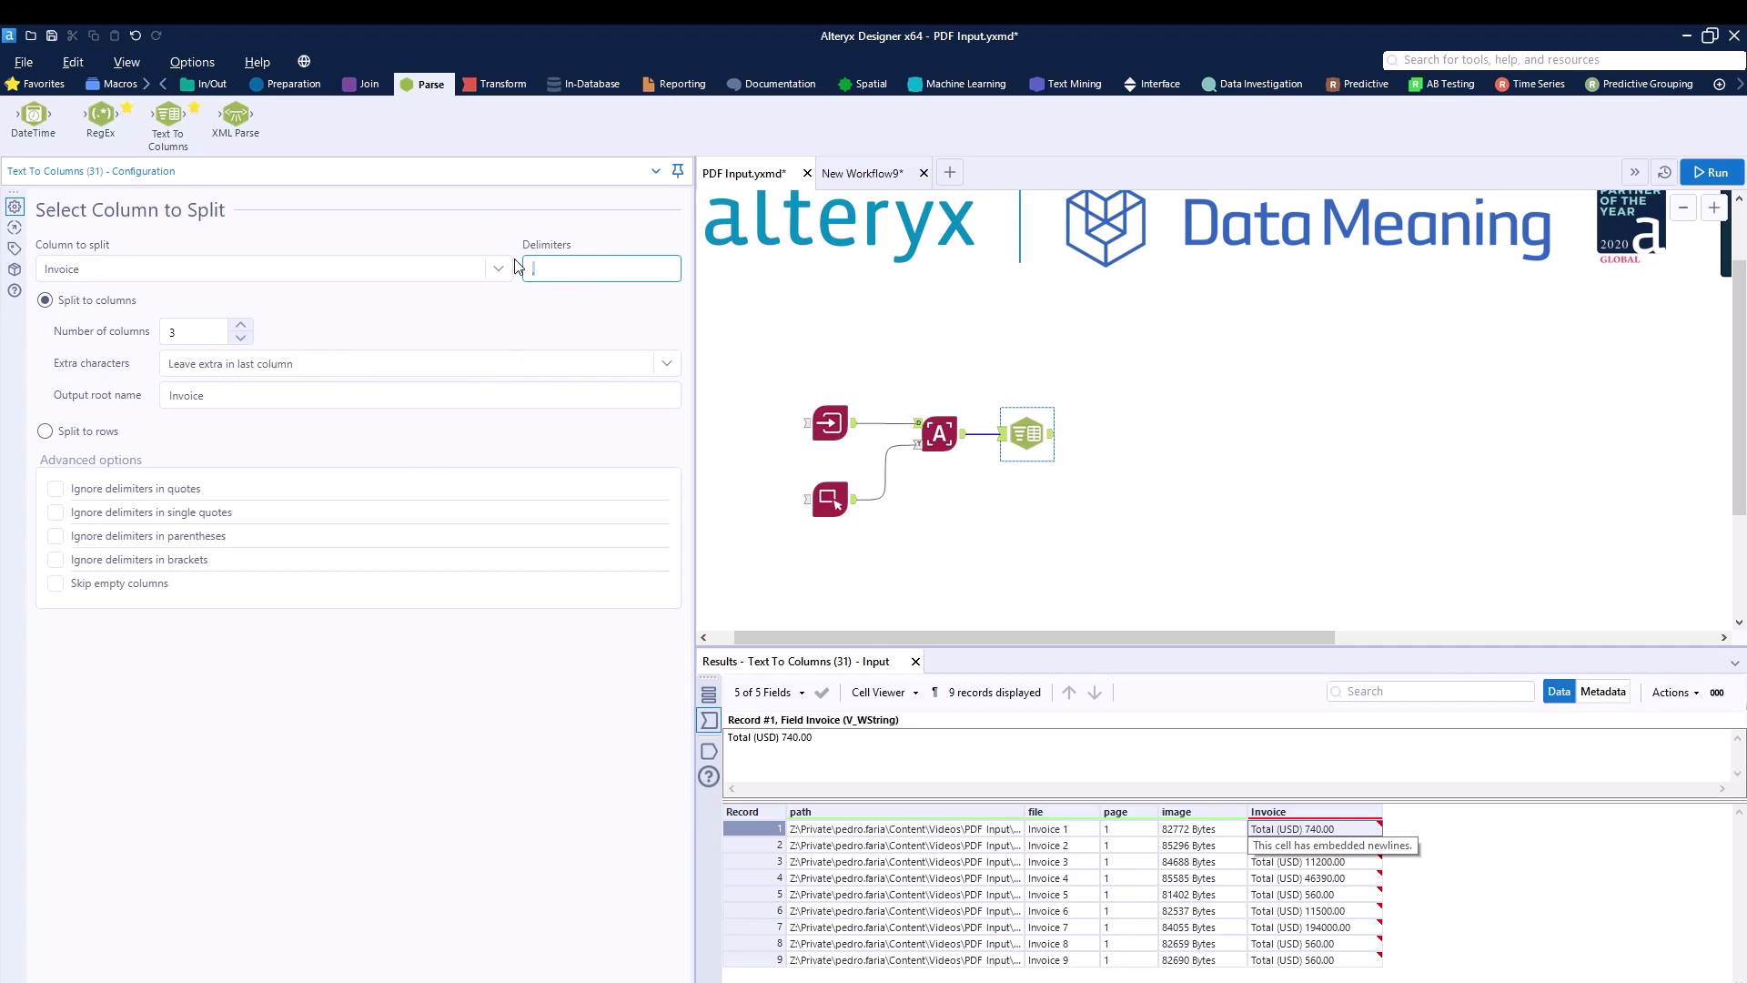
{"action": "type", "text": "\\"}
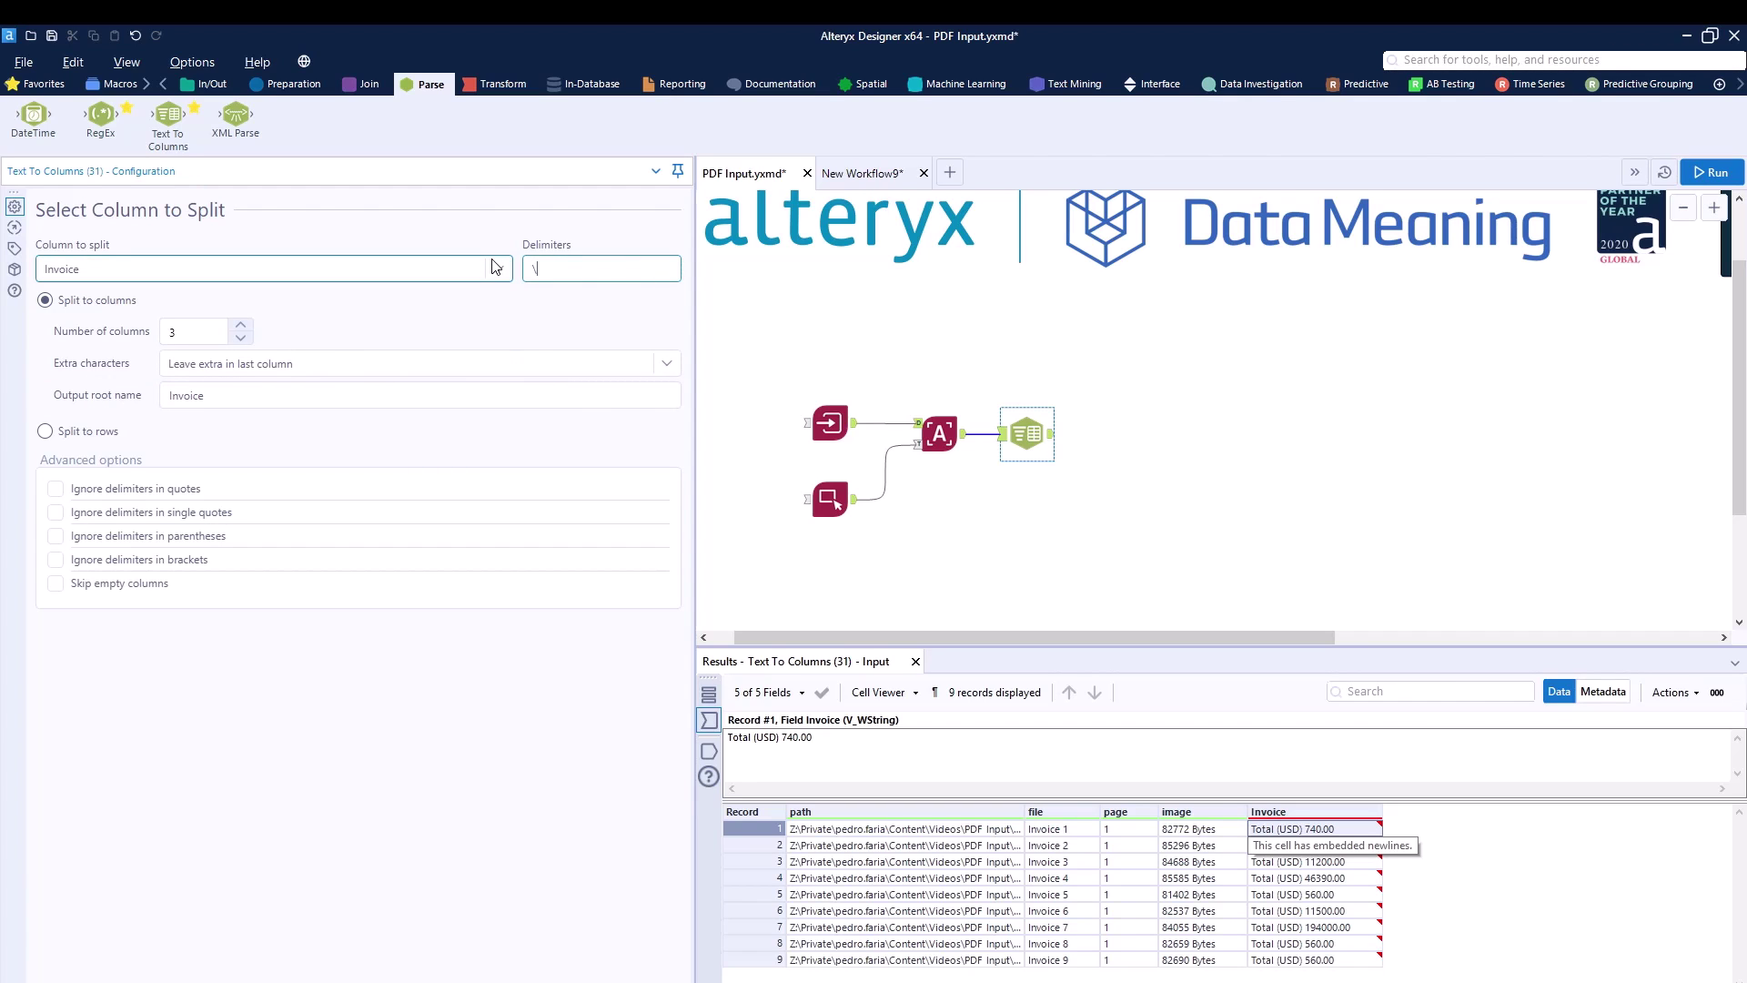
{"action": "type", "text": "s"}
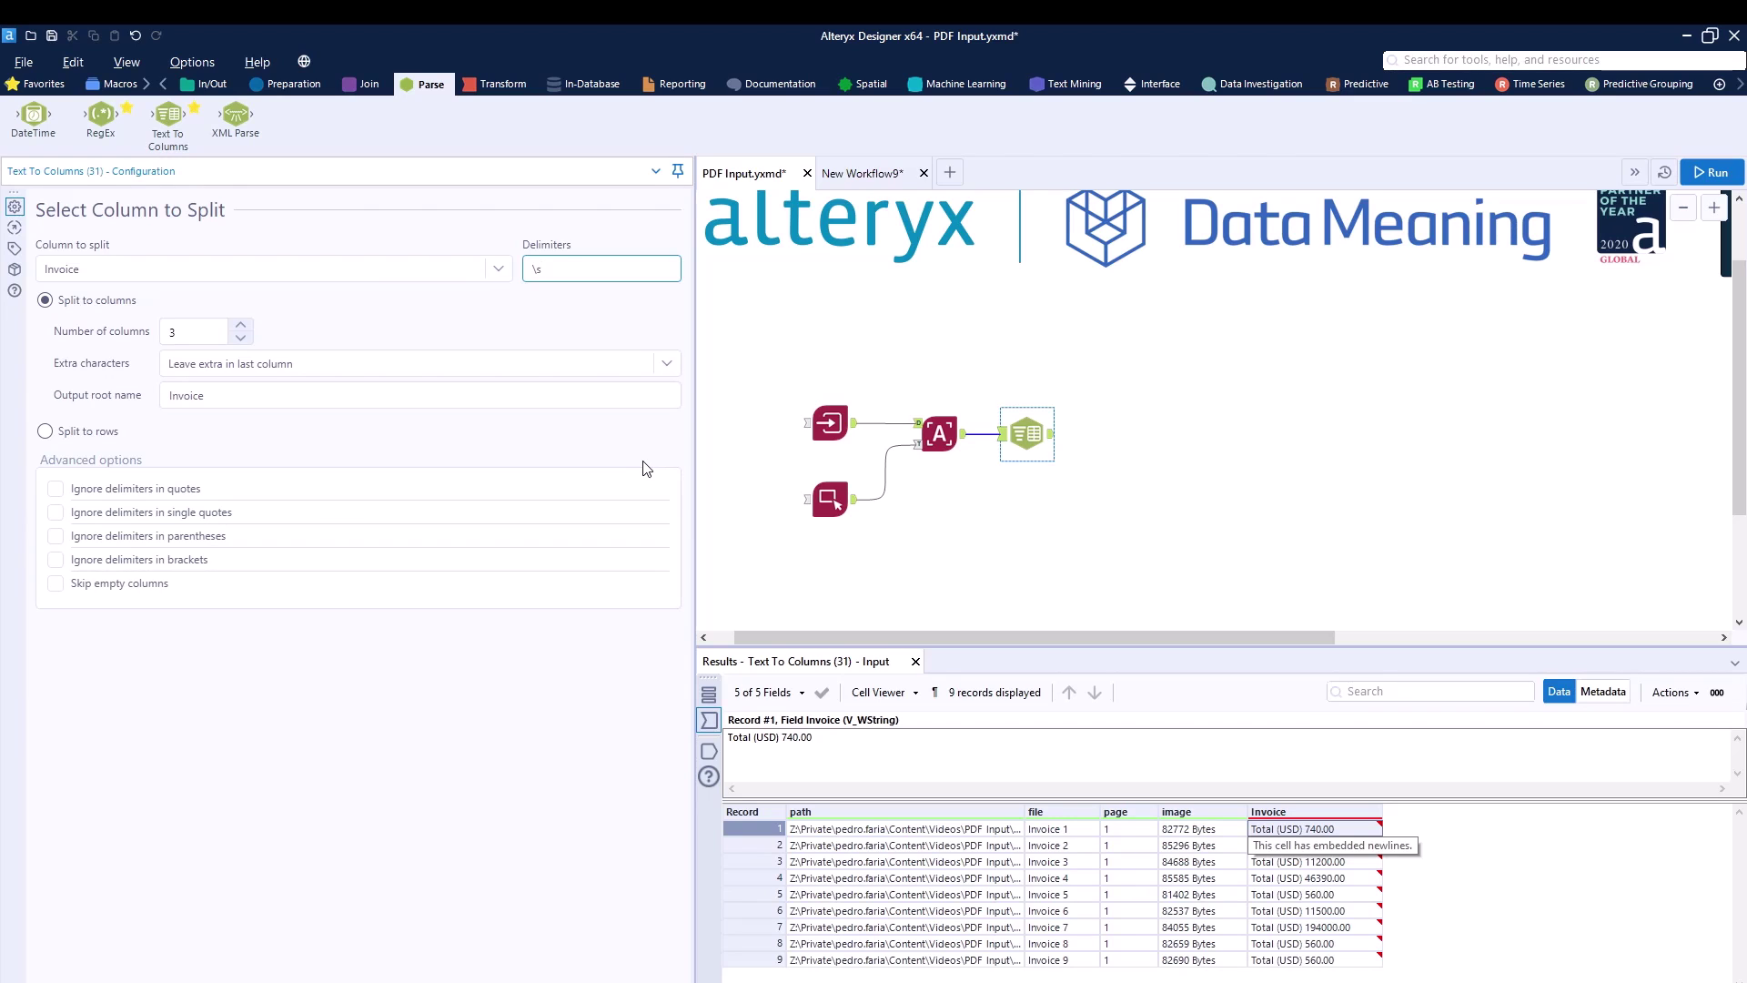
{"action": "left_click", "coordinate": [296, 84]}
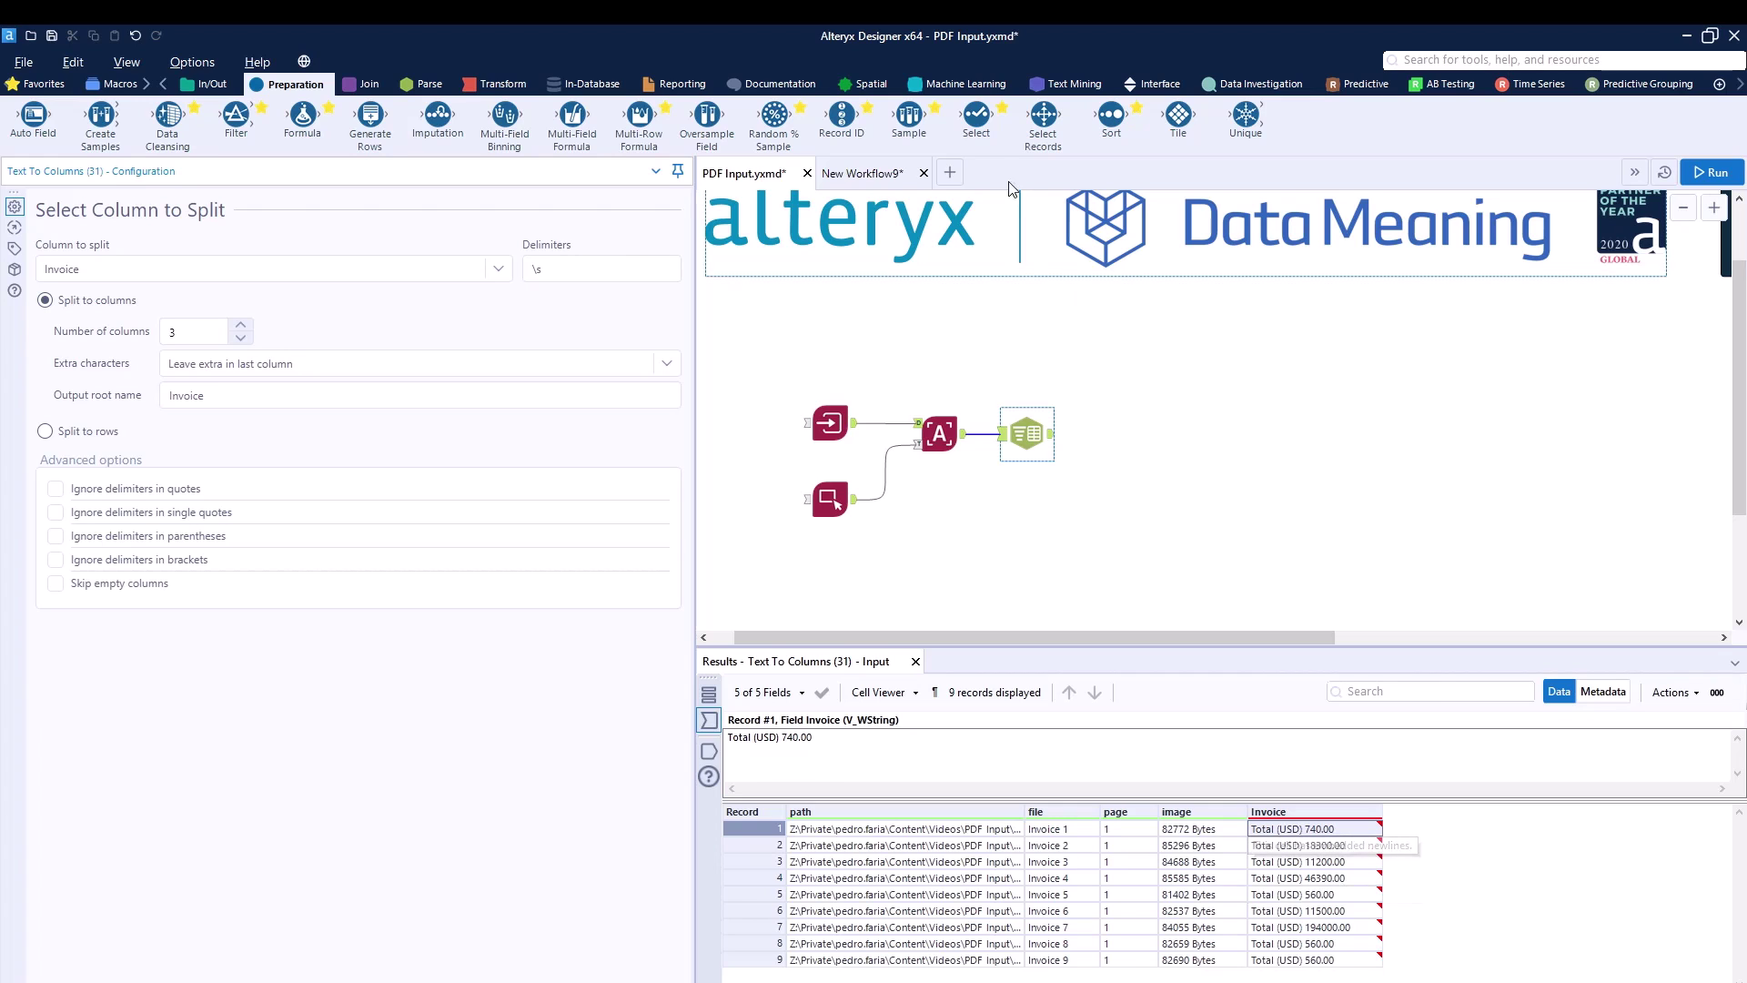
{"action": "left_click_drag", "start_coordinate": [977, 116], "coordinate": [1110, 435]}
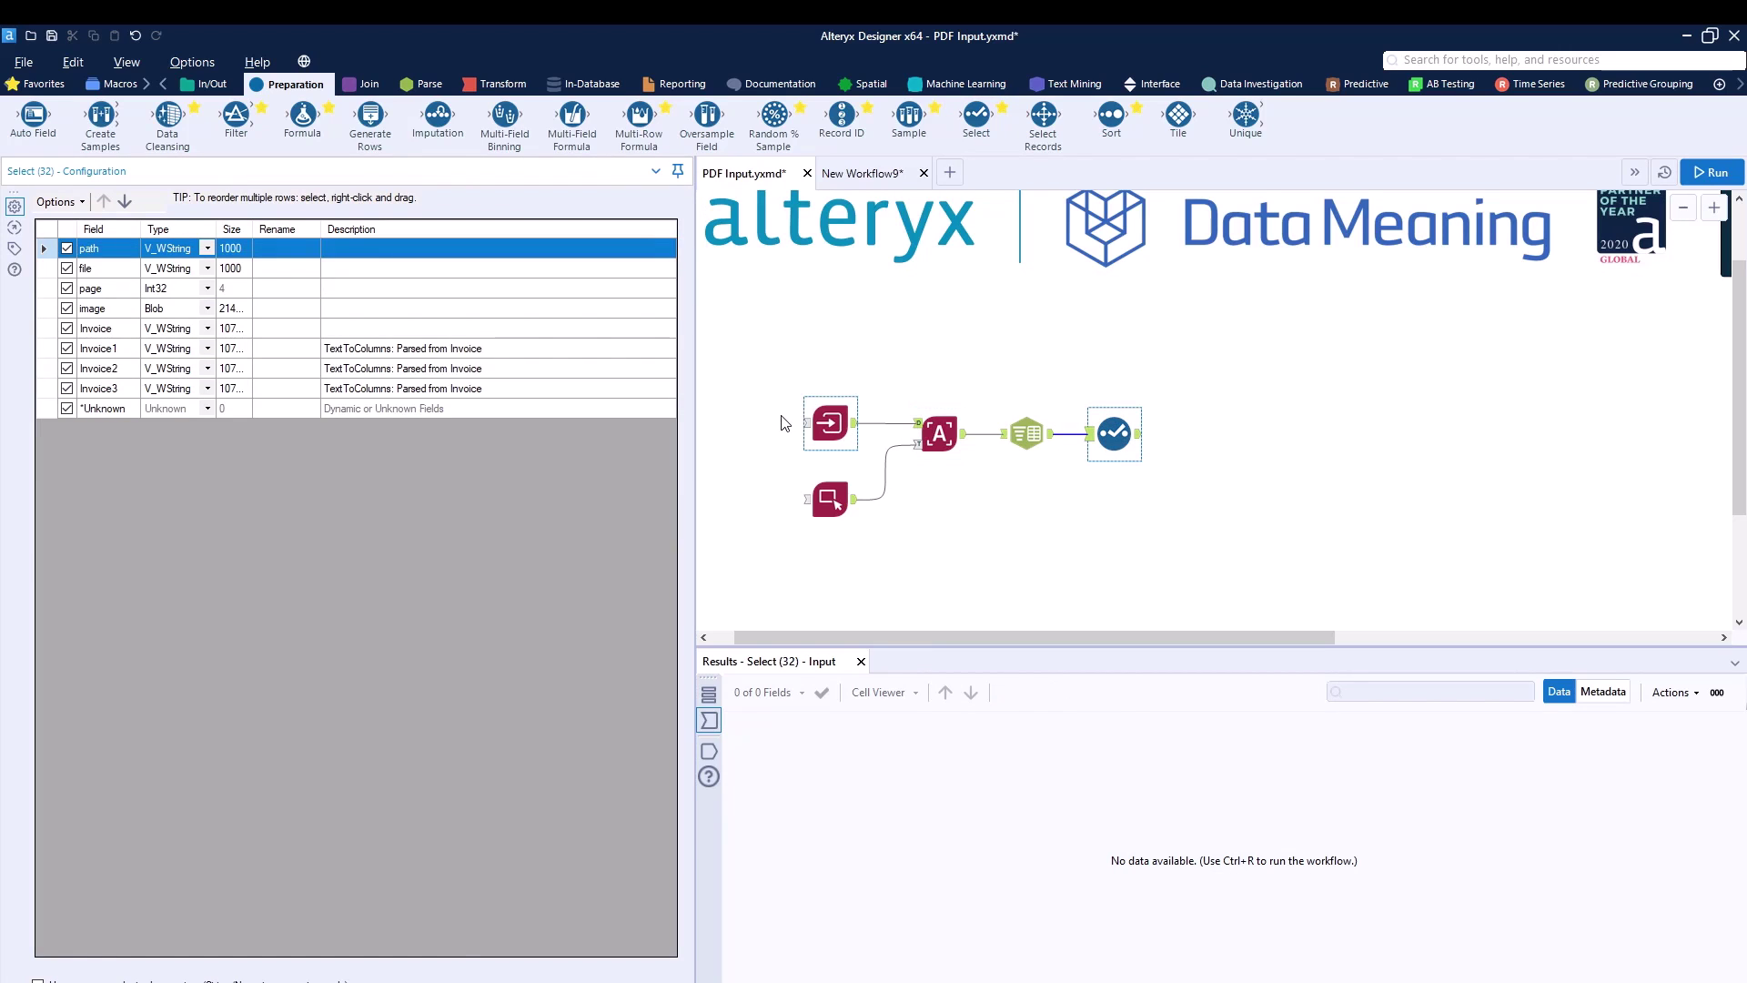
Step: Deselect the path, page, image, Invoice and Invoice1 fields in the Select tool
{"action": "left_click", "coordinate": [68, 250]}
{"action": "left_click", "coordinate": [68, 289]}
{"action": "left_click", "coordinate": [67, 308]}
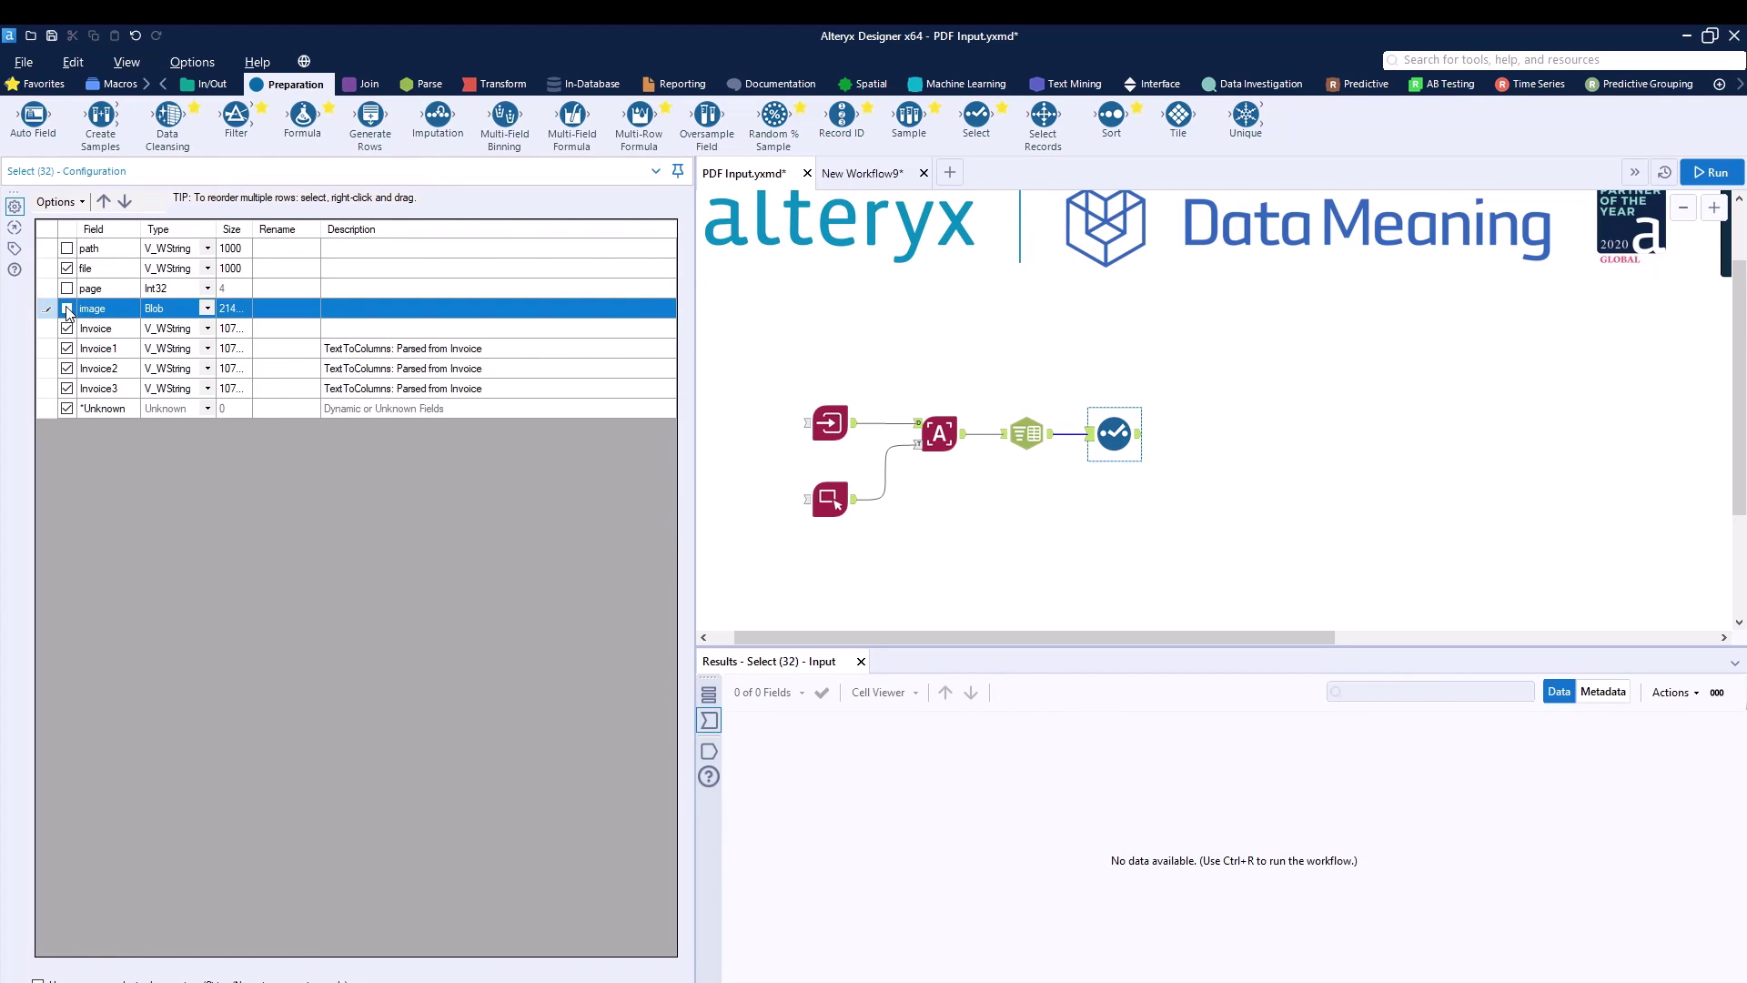
{"action": "left_click", "coordinate": [67, 328]}
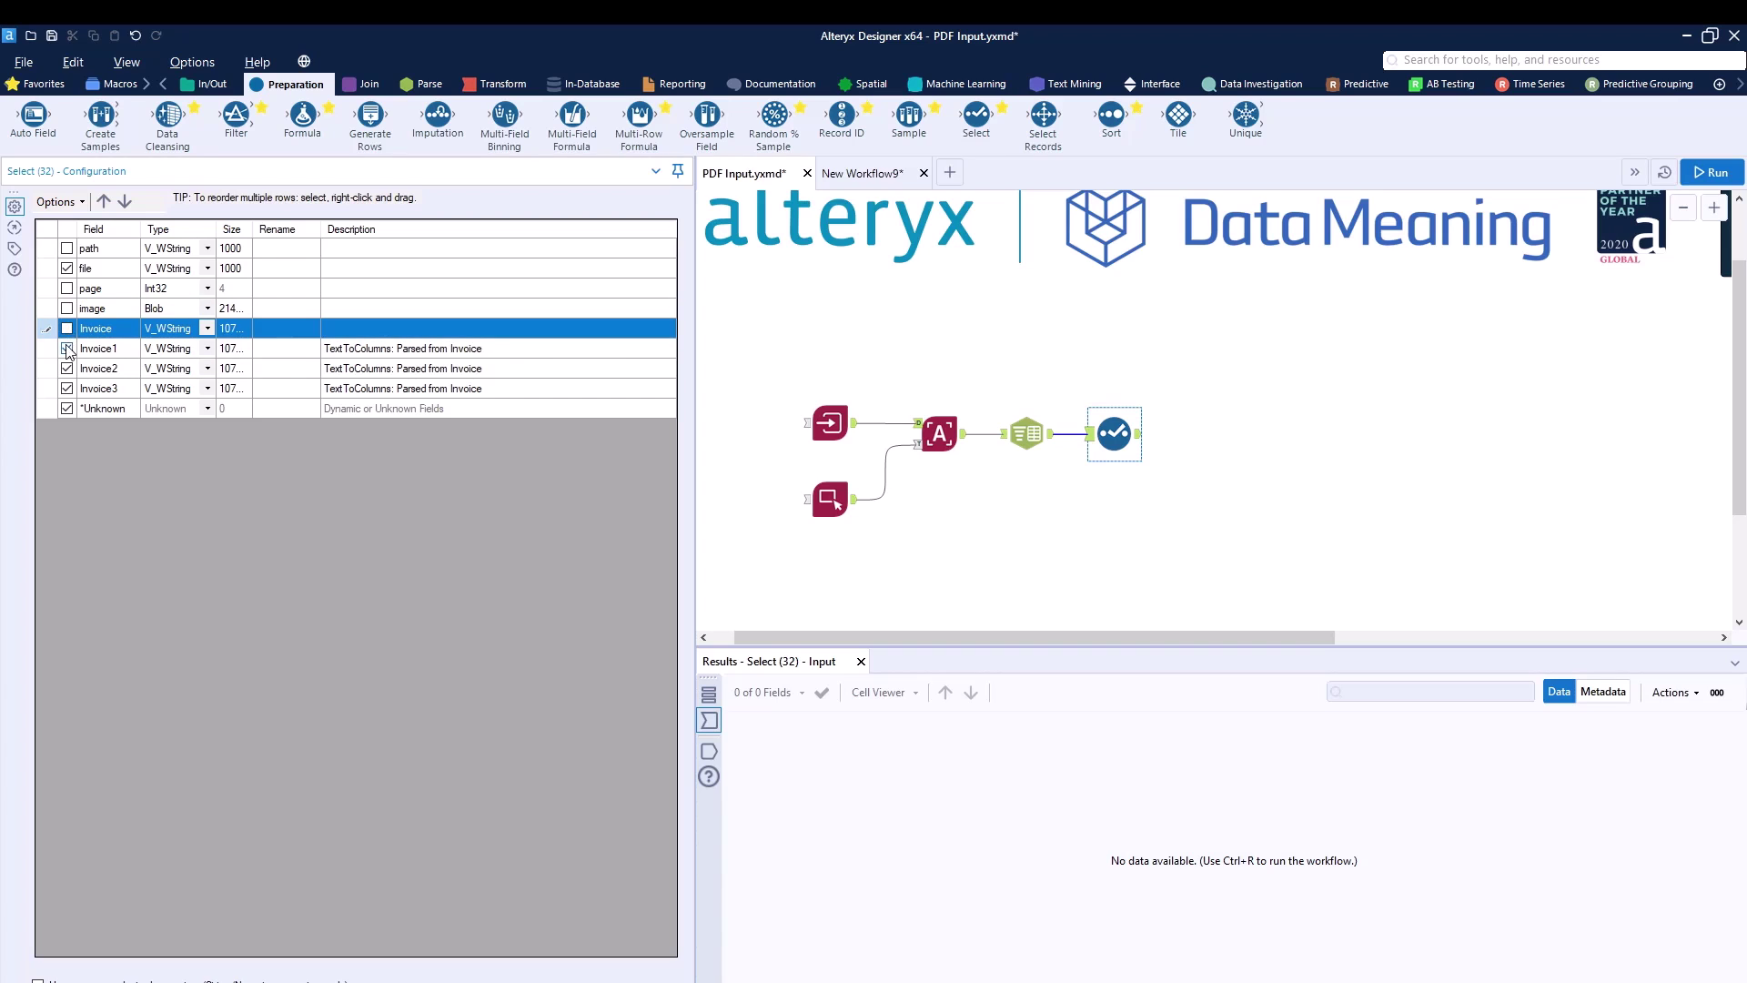
{"action": "left_click", "coordinate": [67, 349]}
Step: Rename Invoice2 to Currency, Invoice3 to Total as Double, and file to Invoice
{"action": "left_click", "coordinate": [276, 371]}
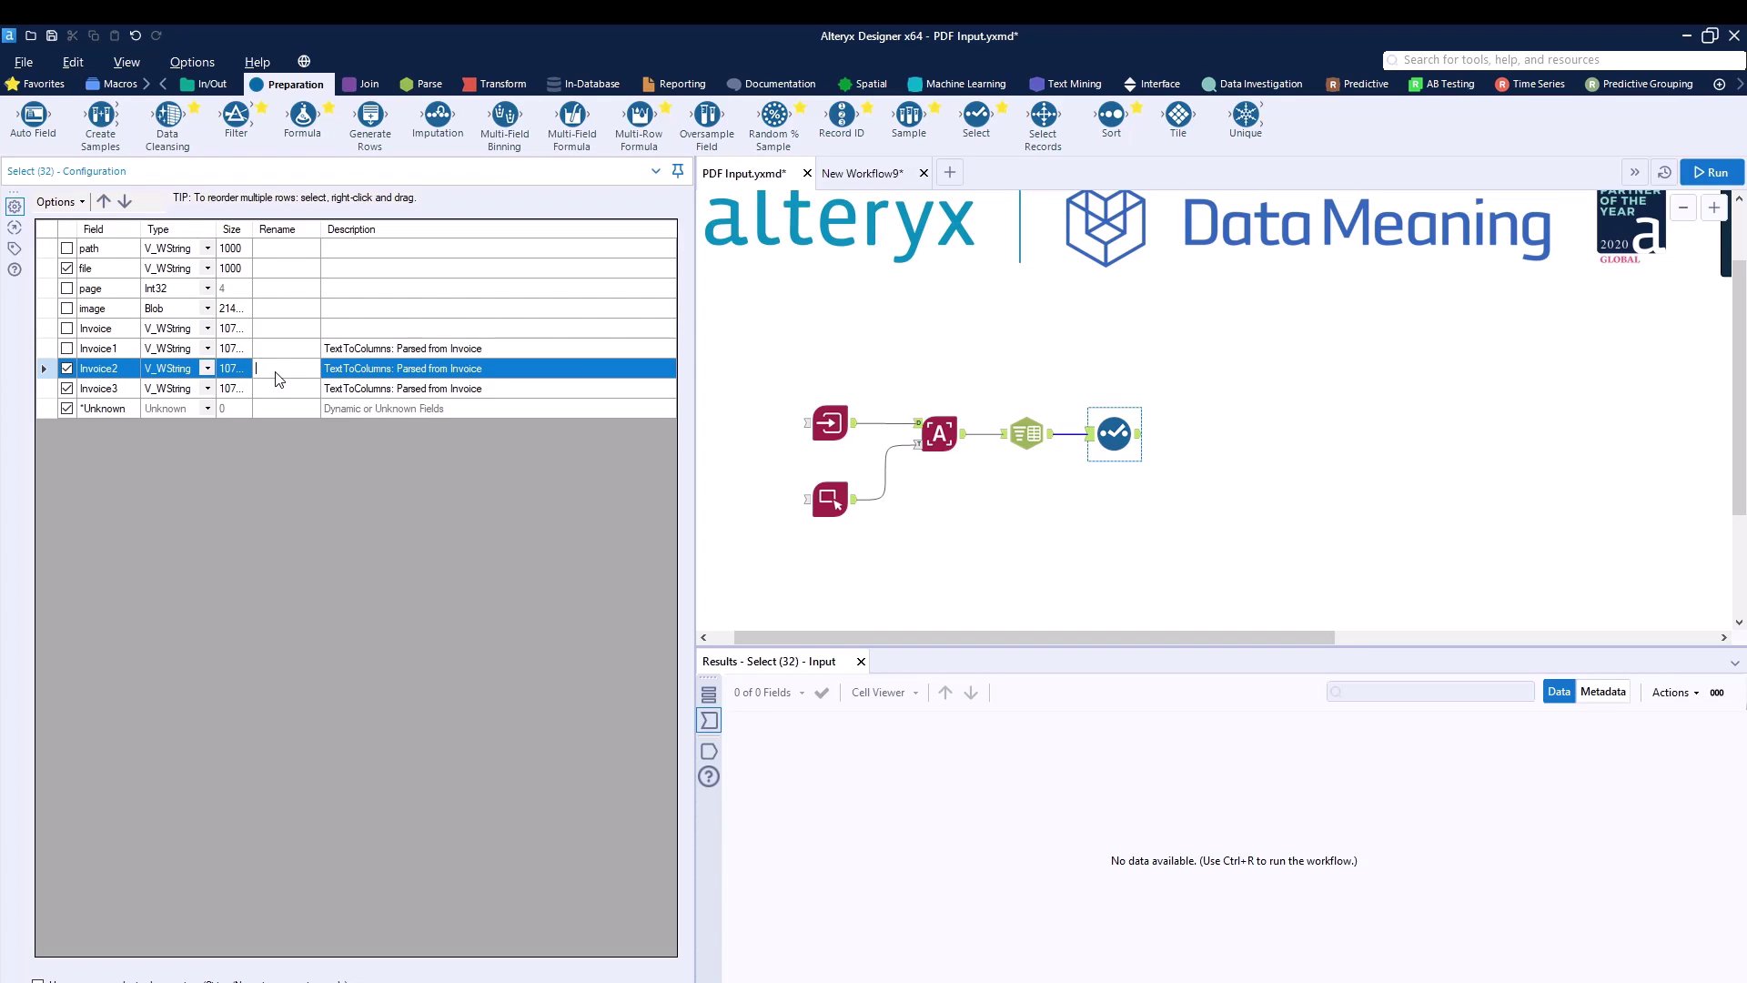
{"action": "type", "text": "Currency"}
{"action": "left_click", "coordinate": [300, 392]}
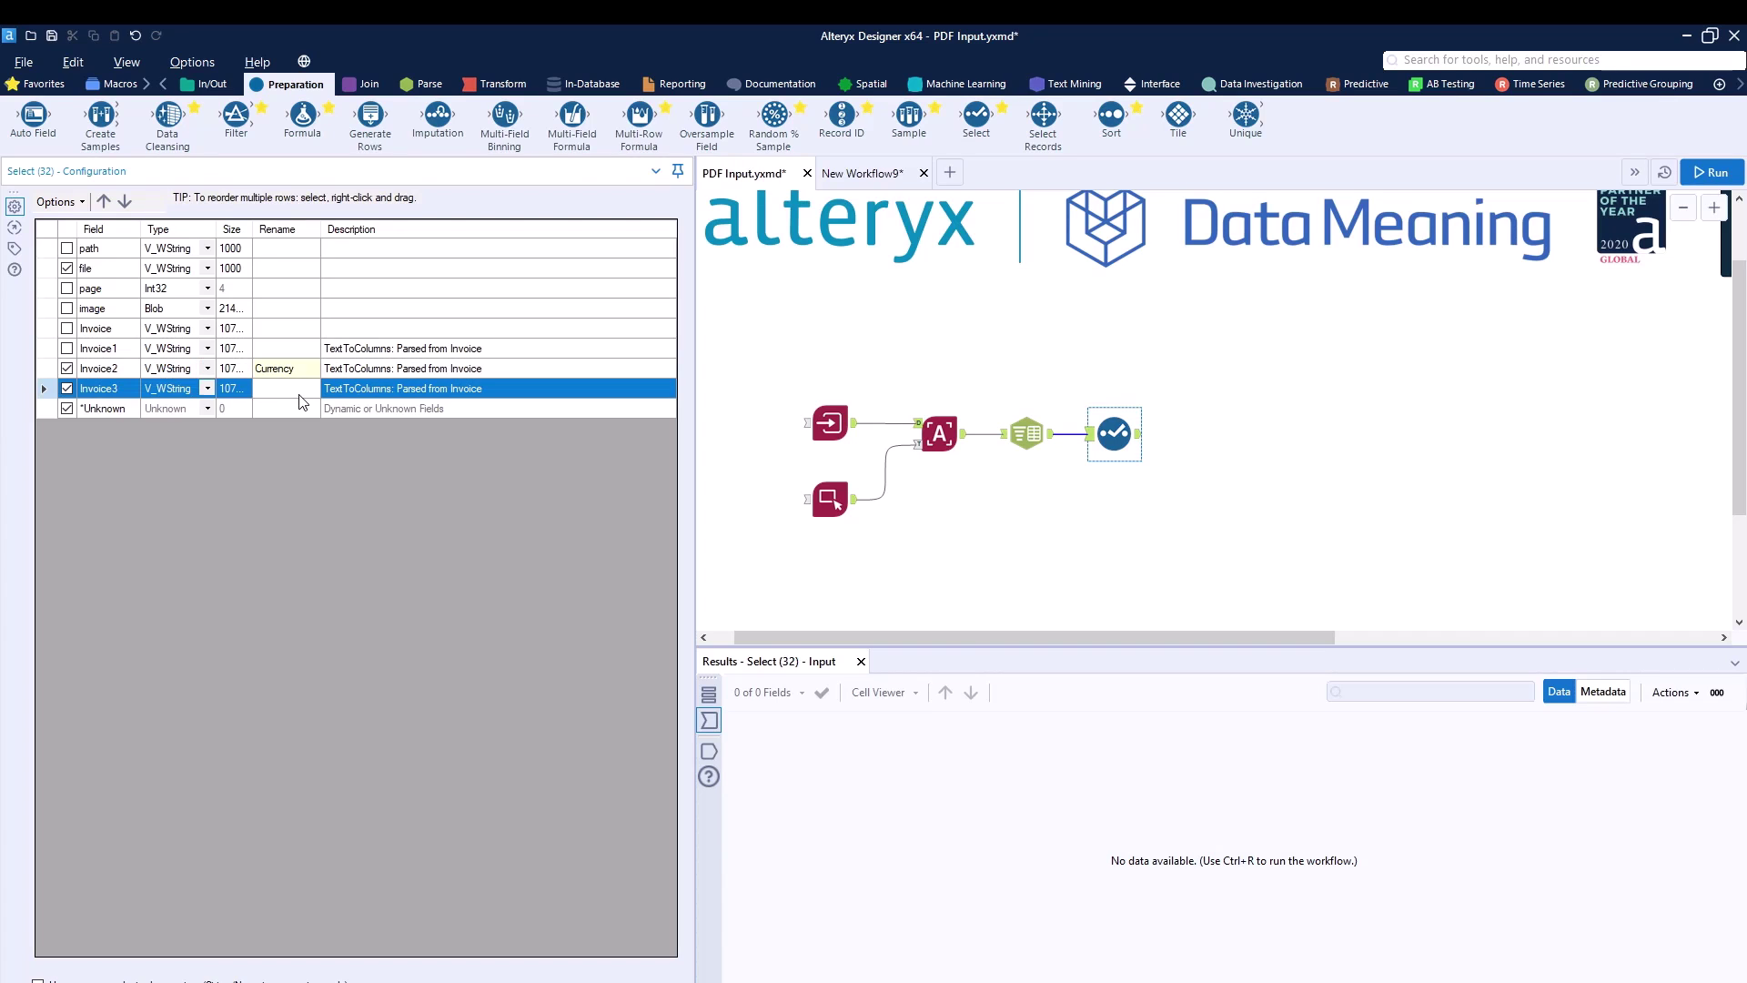
{"action": "type", "text": "Total"}
{"action": "left_click", "coordinate": [294, 269]}
{"action": "type", "text": "Invoice"}
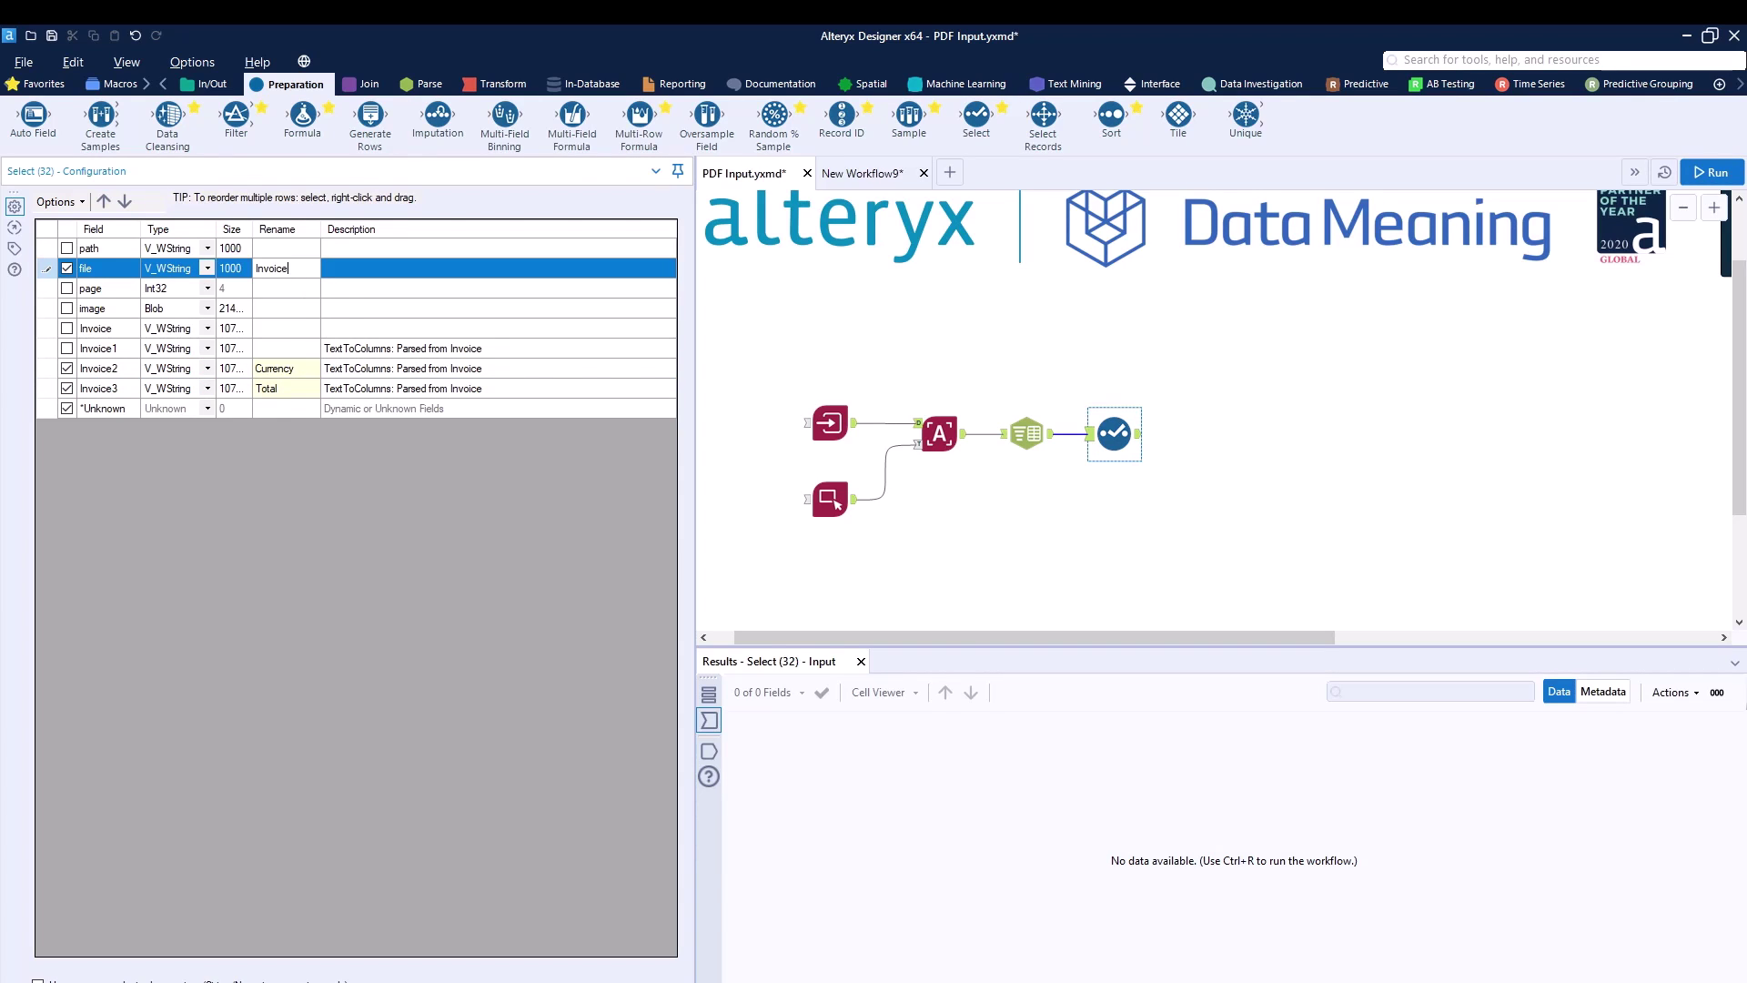
{"action": "left_click", "coordinate": [207, 388]}
{"action": "left_click", "coordinate": [207, 388]}
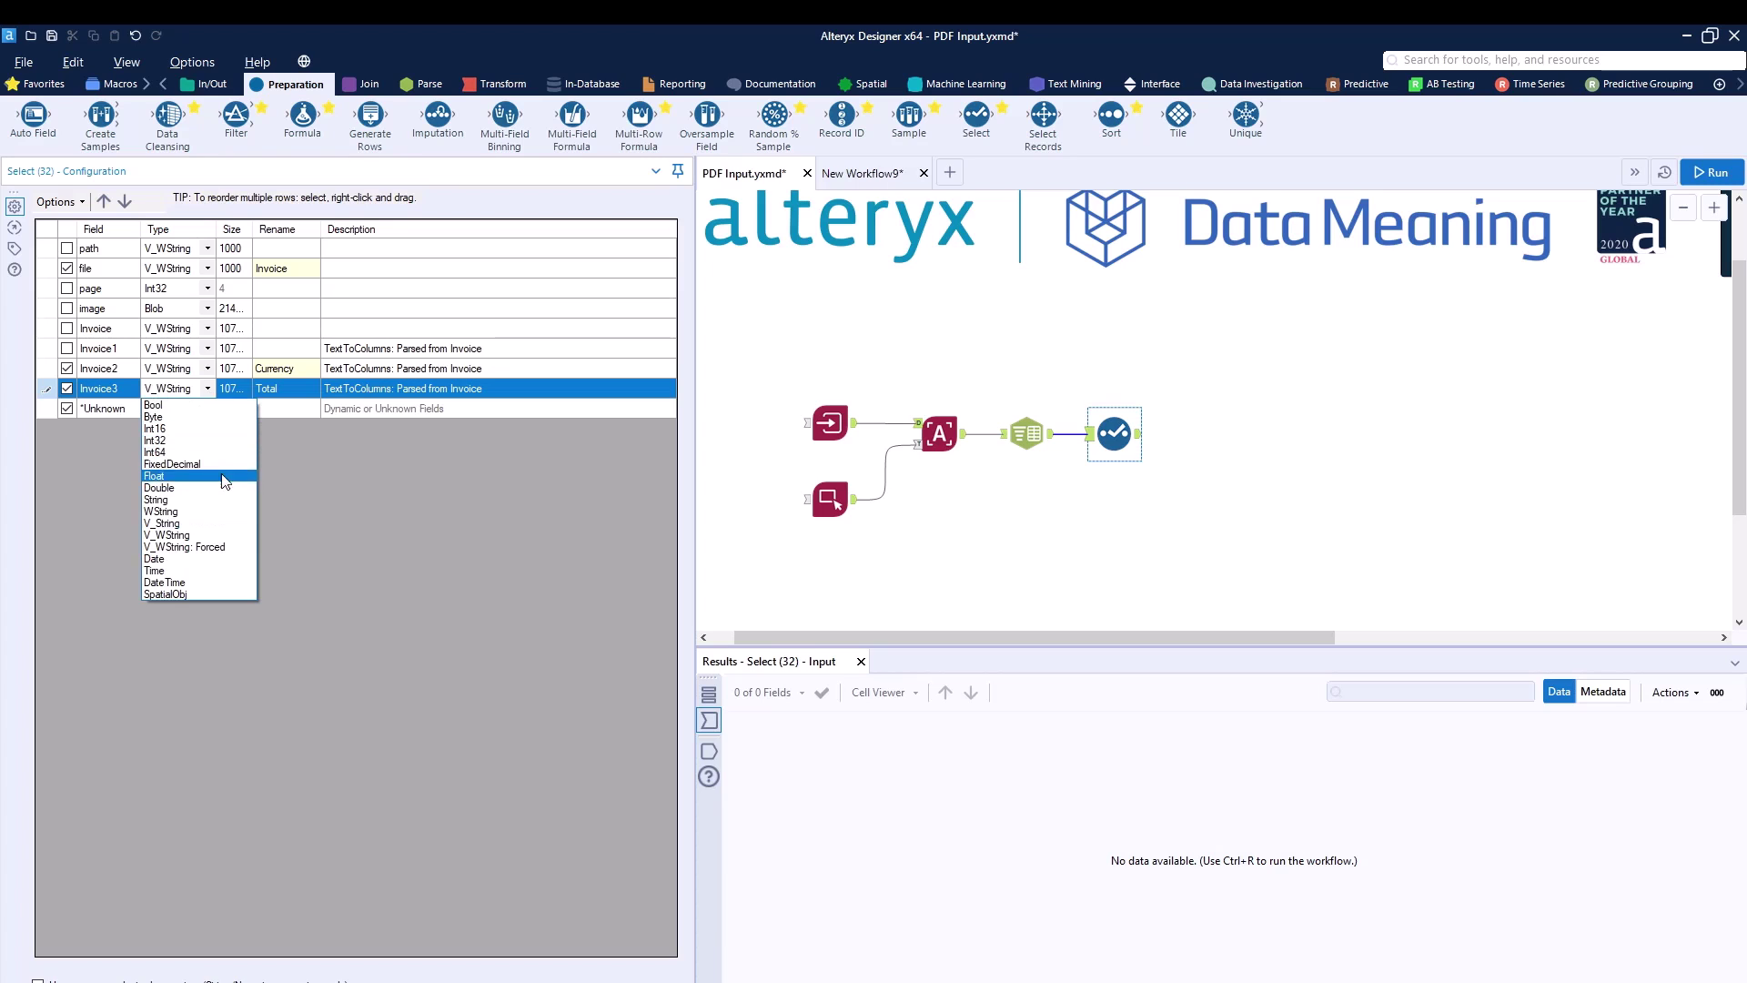
{"action": "left_click", "coordinate": [219, 492]}
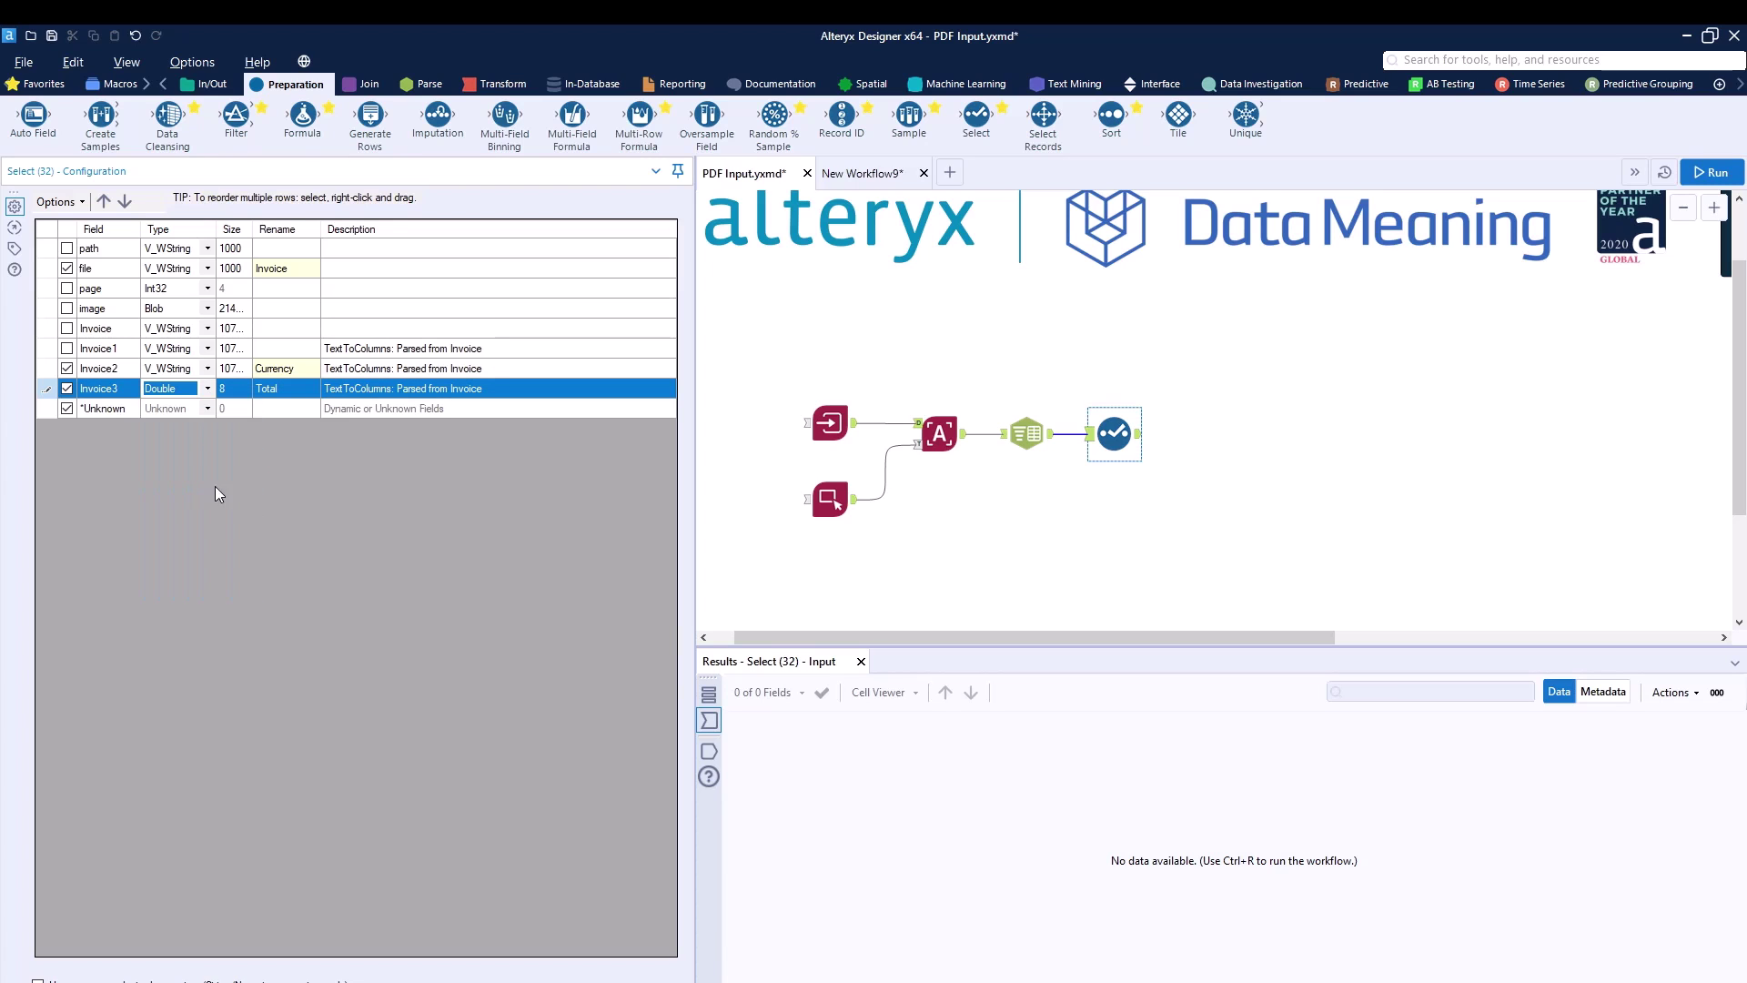
{"action": "left_click", "coordinate": [1137, 435]}
Step: Drop a Browse tool onto the Select output and run the workflow, producing 9 records
{"action": "left_click", "coordinate": [206, 84]}
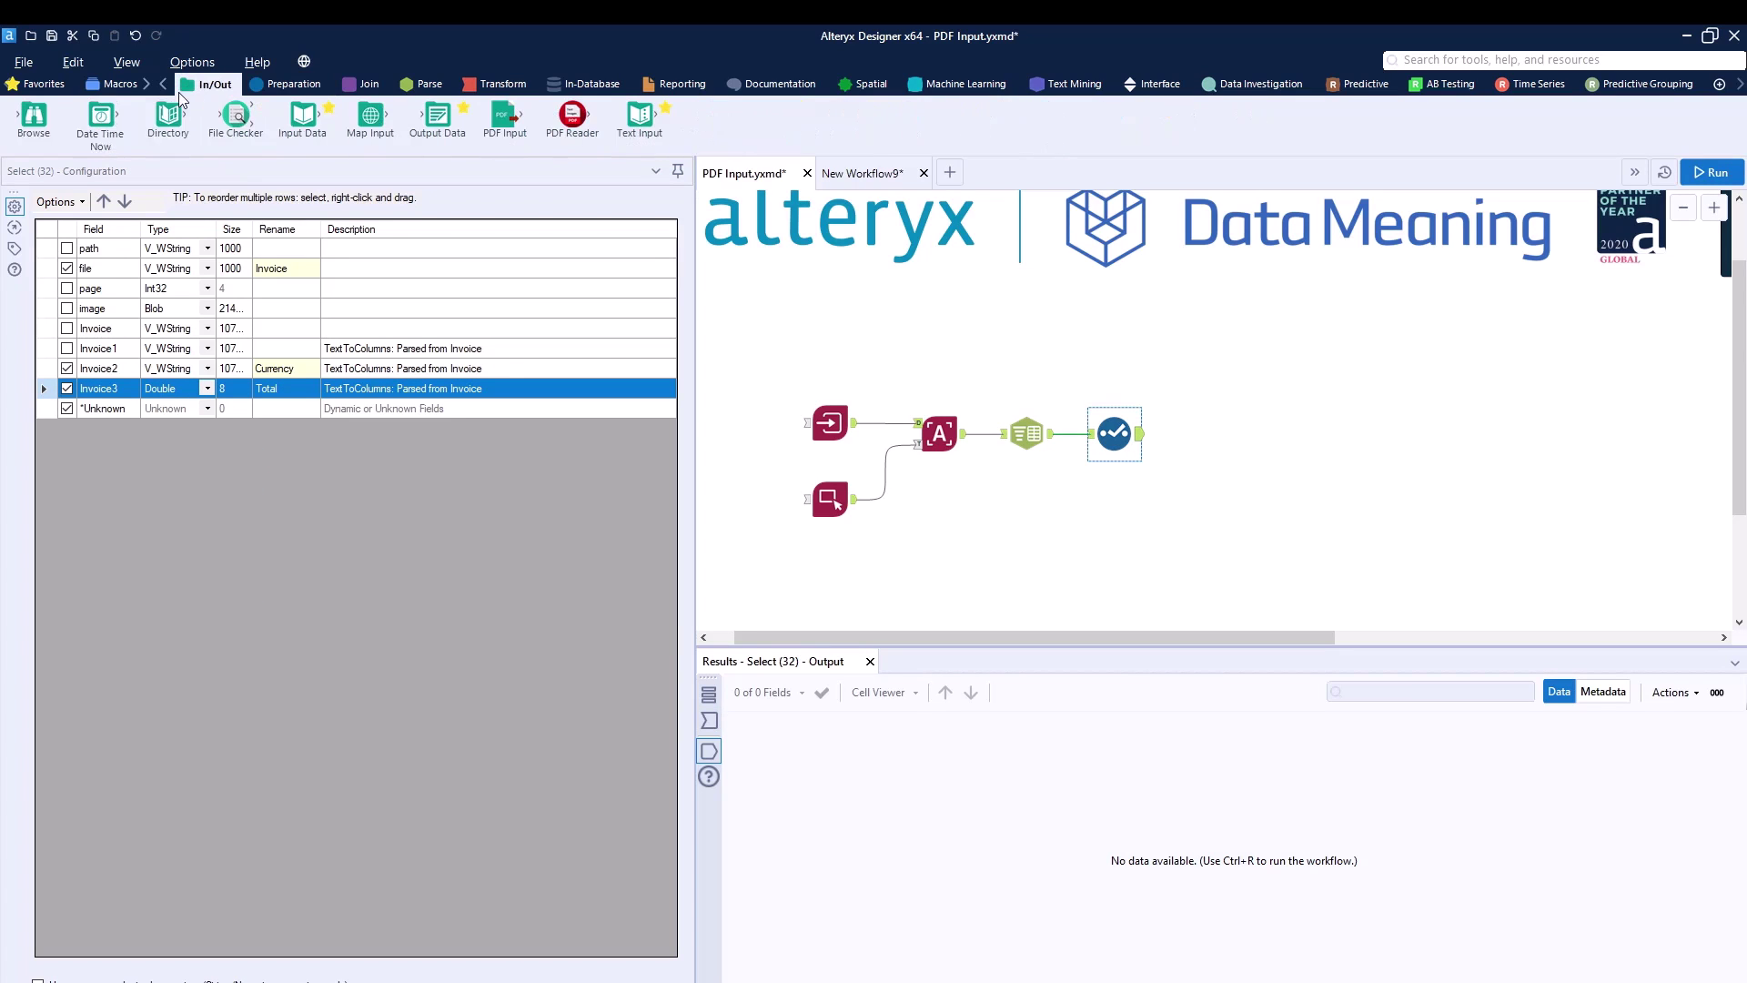
{"action": "left_click_drag", "start_coordinate": [34, 113], "coordinate": [1228, 437]}
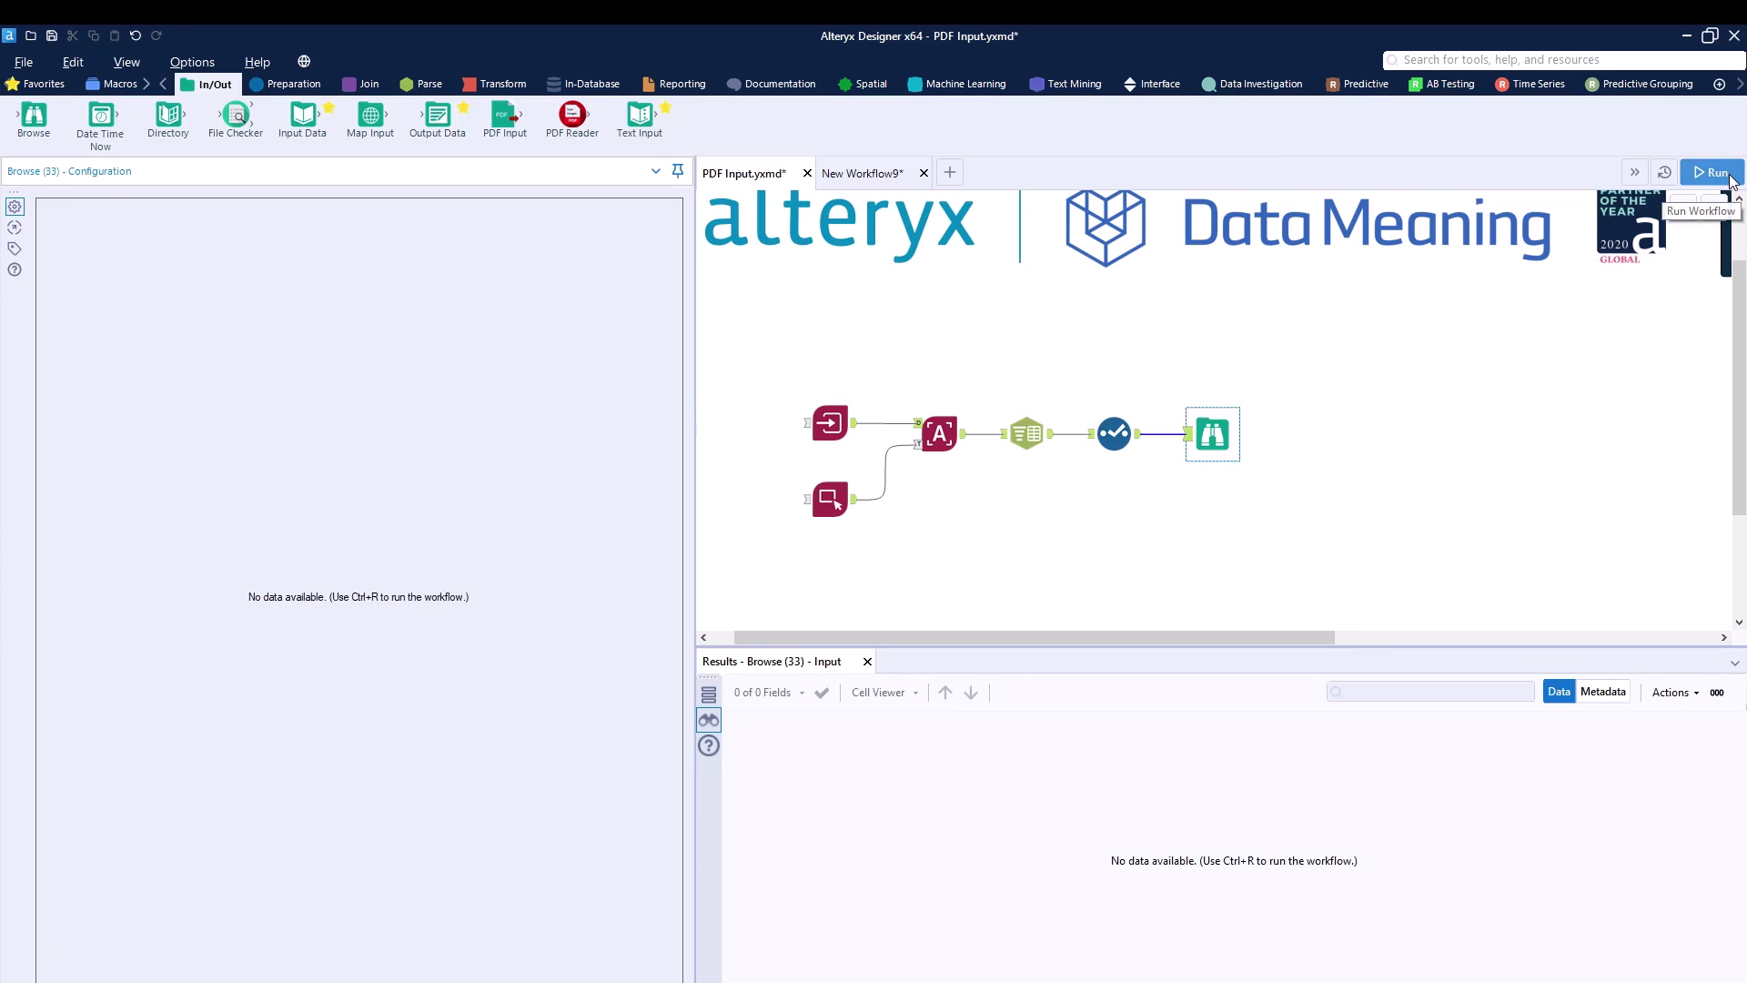
{"action": "left_click", "coordinate": [1727, 174]}
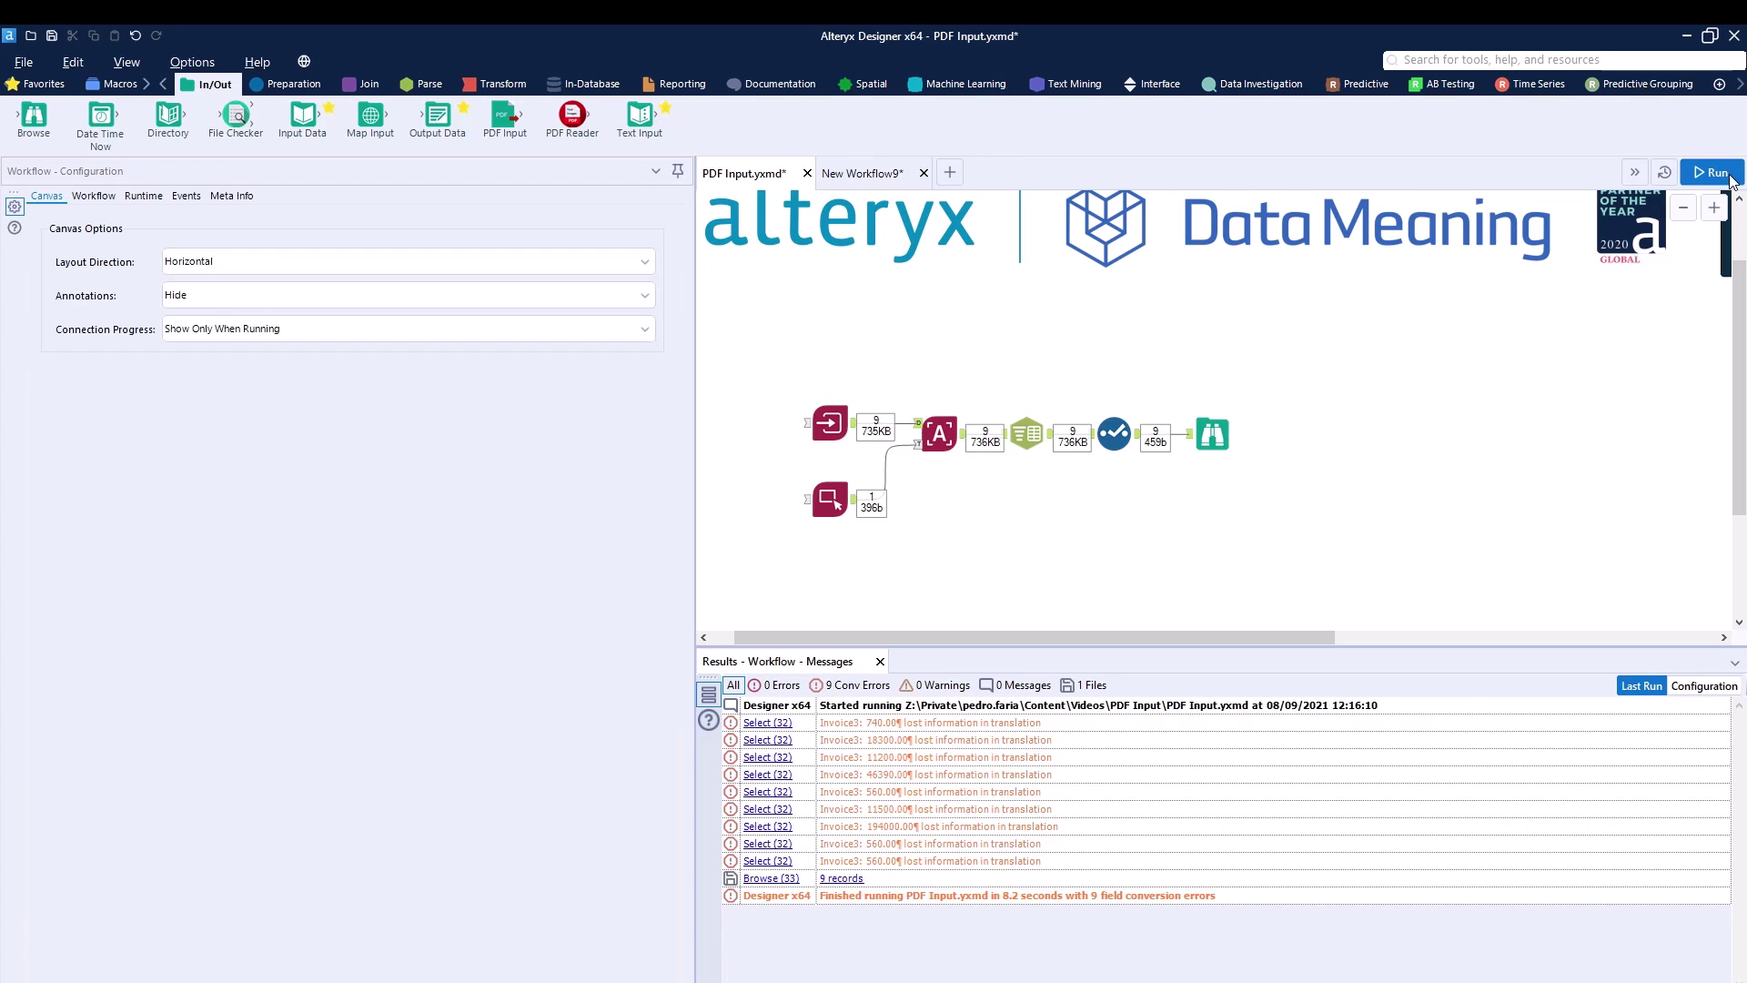
Step: Review the Text To Columns and Select outputs, checking totals such as 740, 11200 and 560
{"action": "left_click", "coordinate": [1053, 453]}
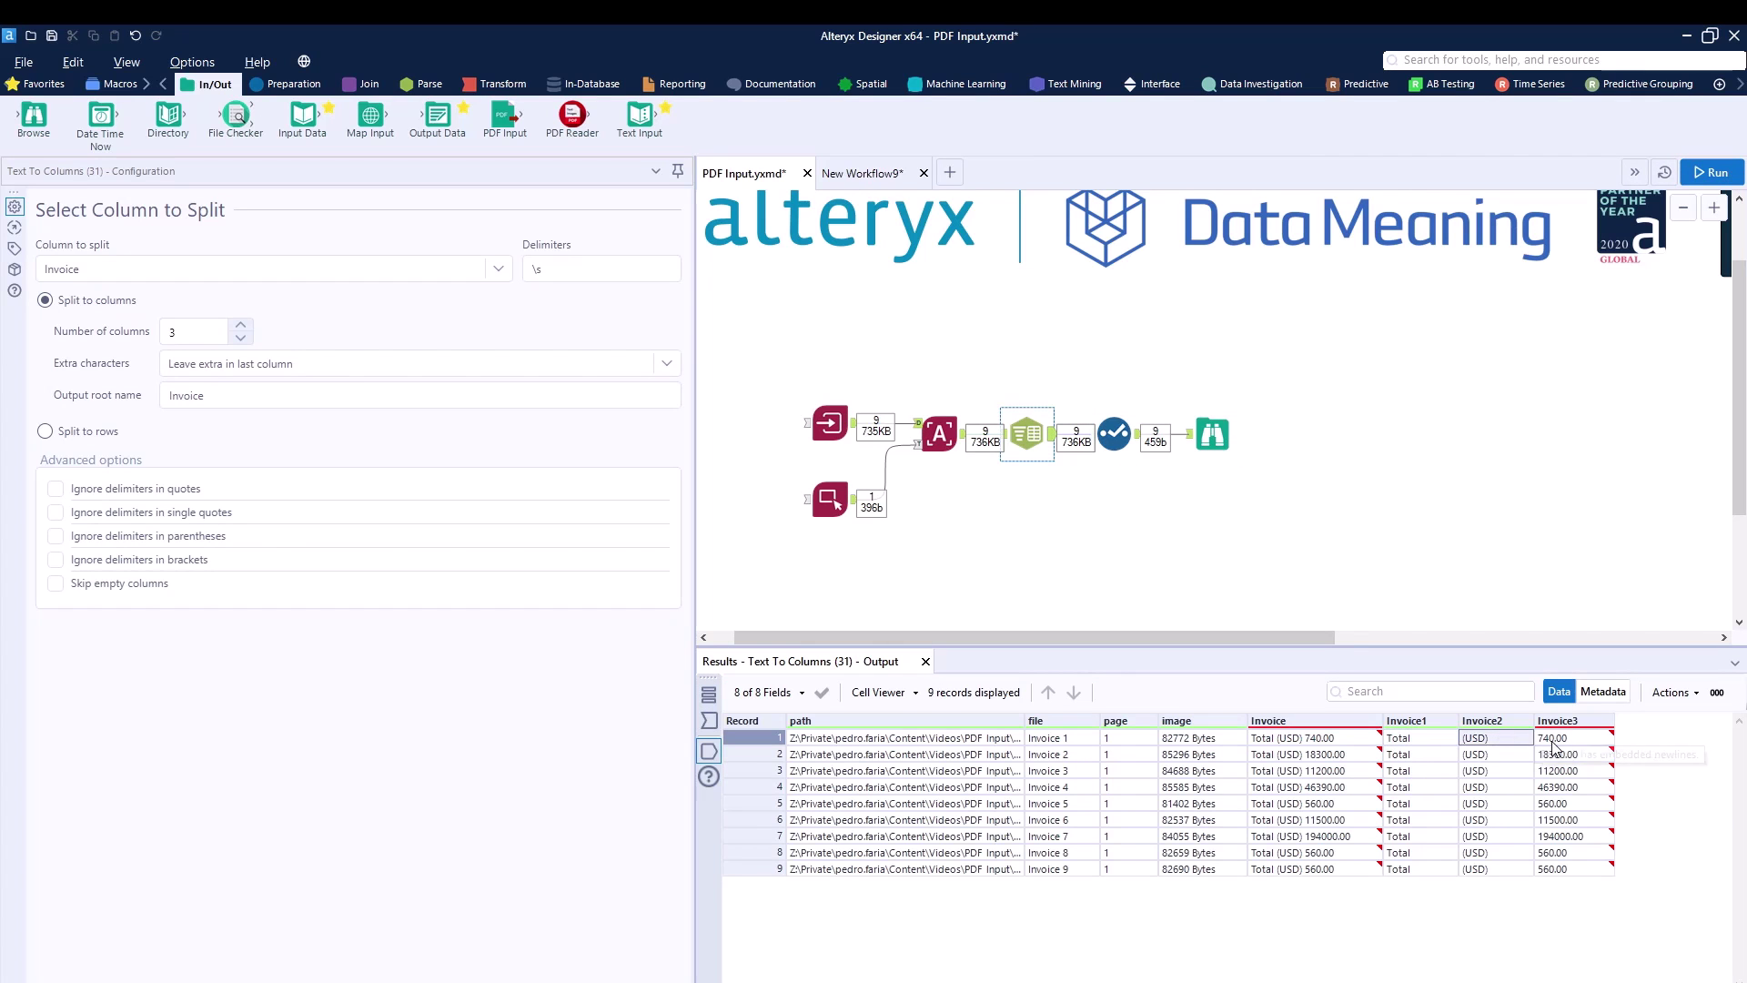
{"action": "left_click", "coordinate": [1556, 740]}
{"action": "left_click", "coordinate": [1133, 438]}
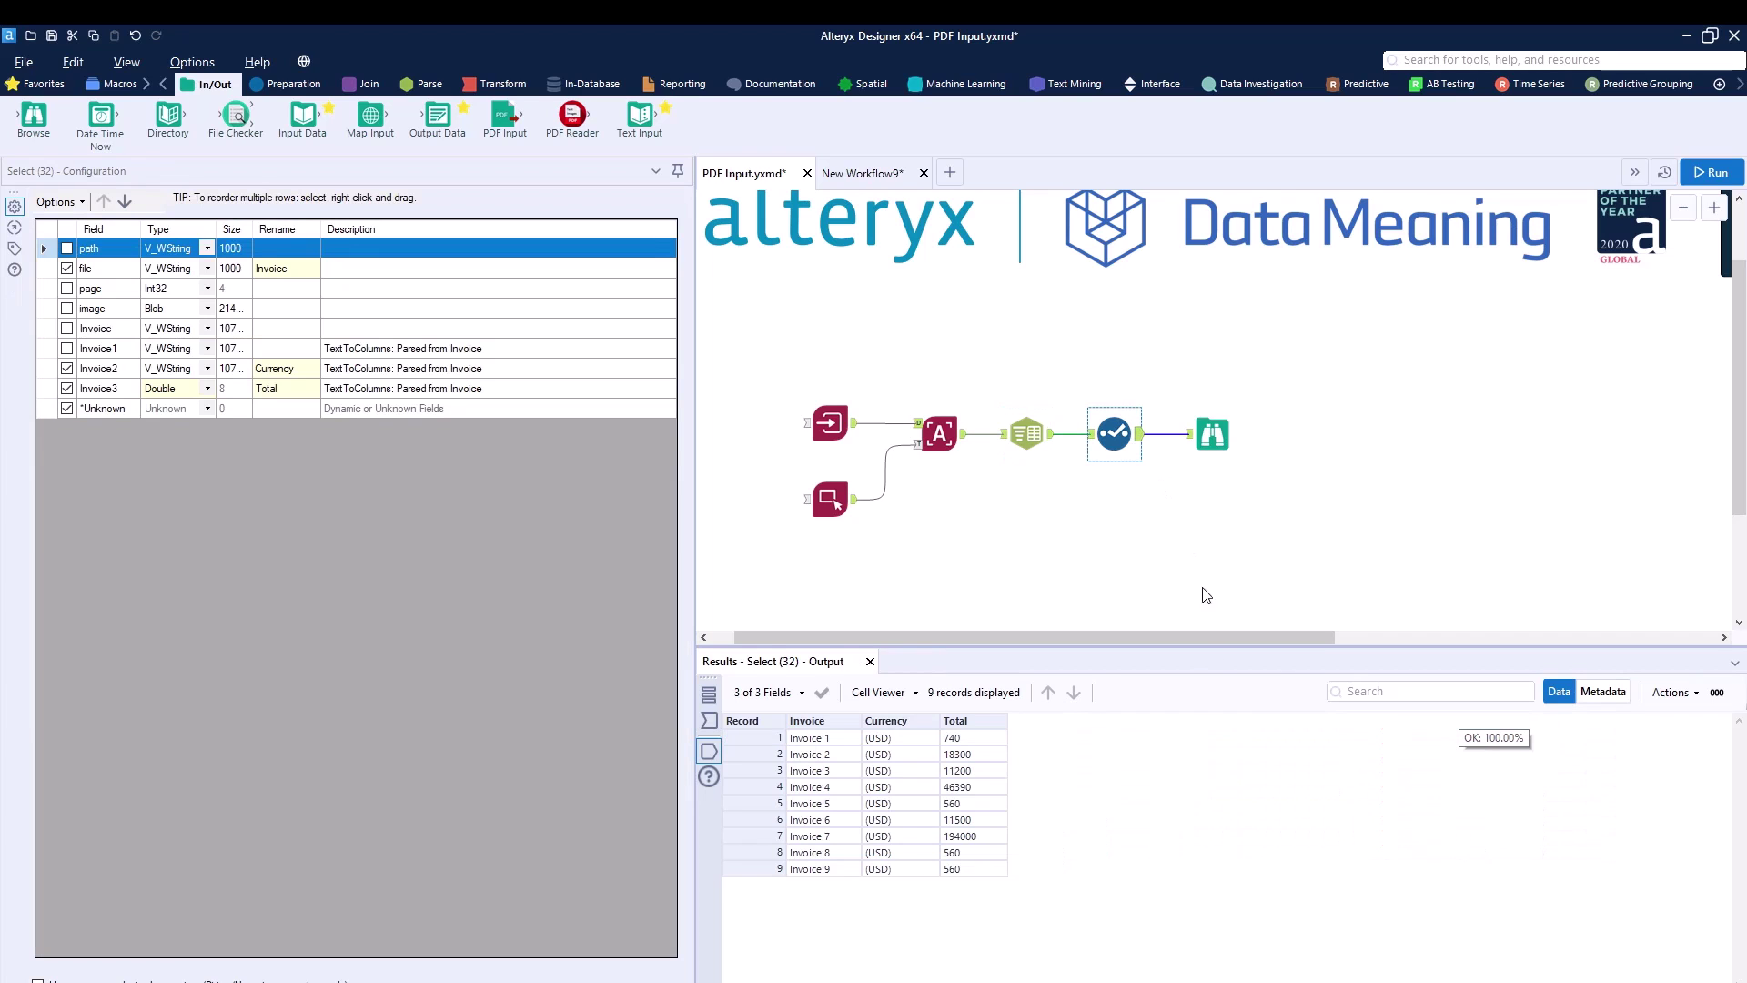
{"action": "left_click", "coordinate": [835, 753]}
{"action": "left_click", "coordinate": [892, 744]}
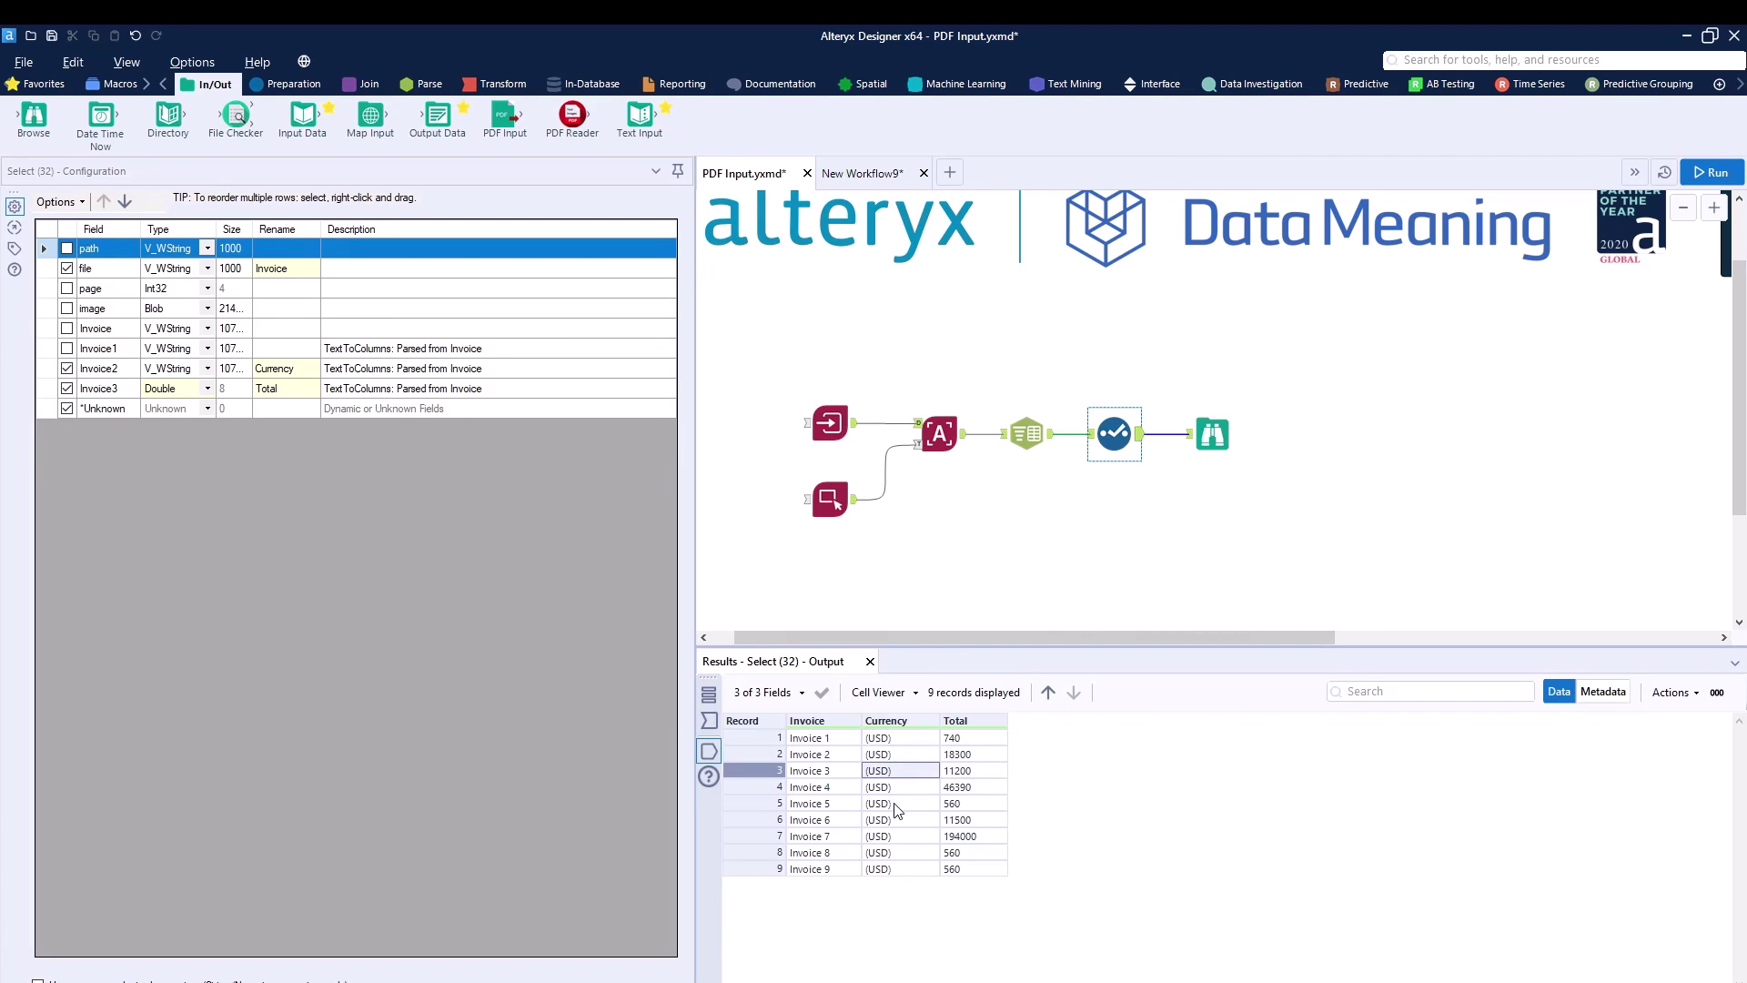
{"action": "left_click", "coordinate": [953, 742]}
{"action": "left_click", "coordinate": [965, 771]}
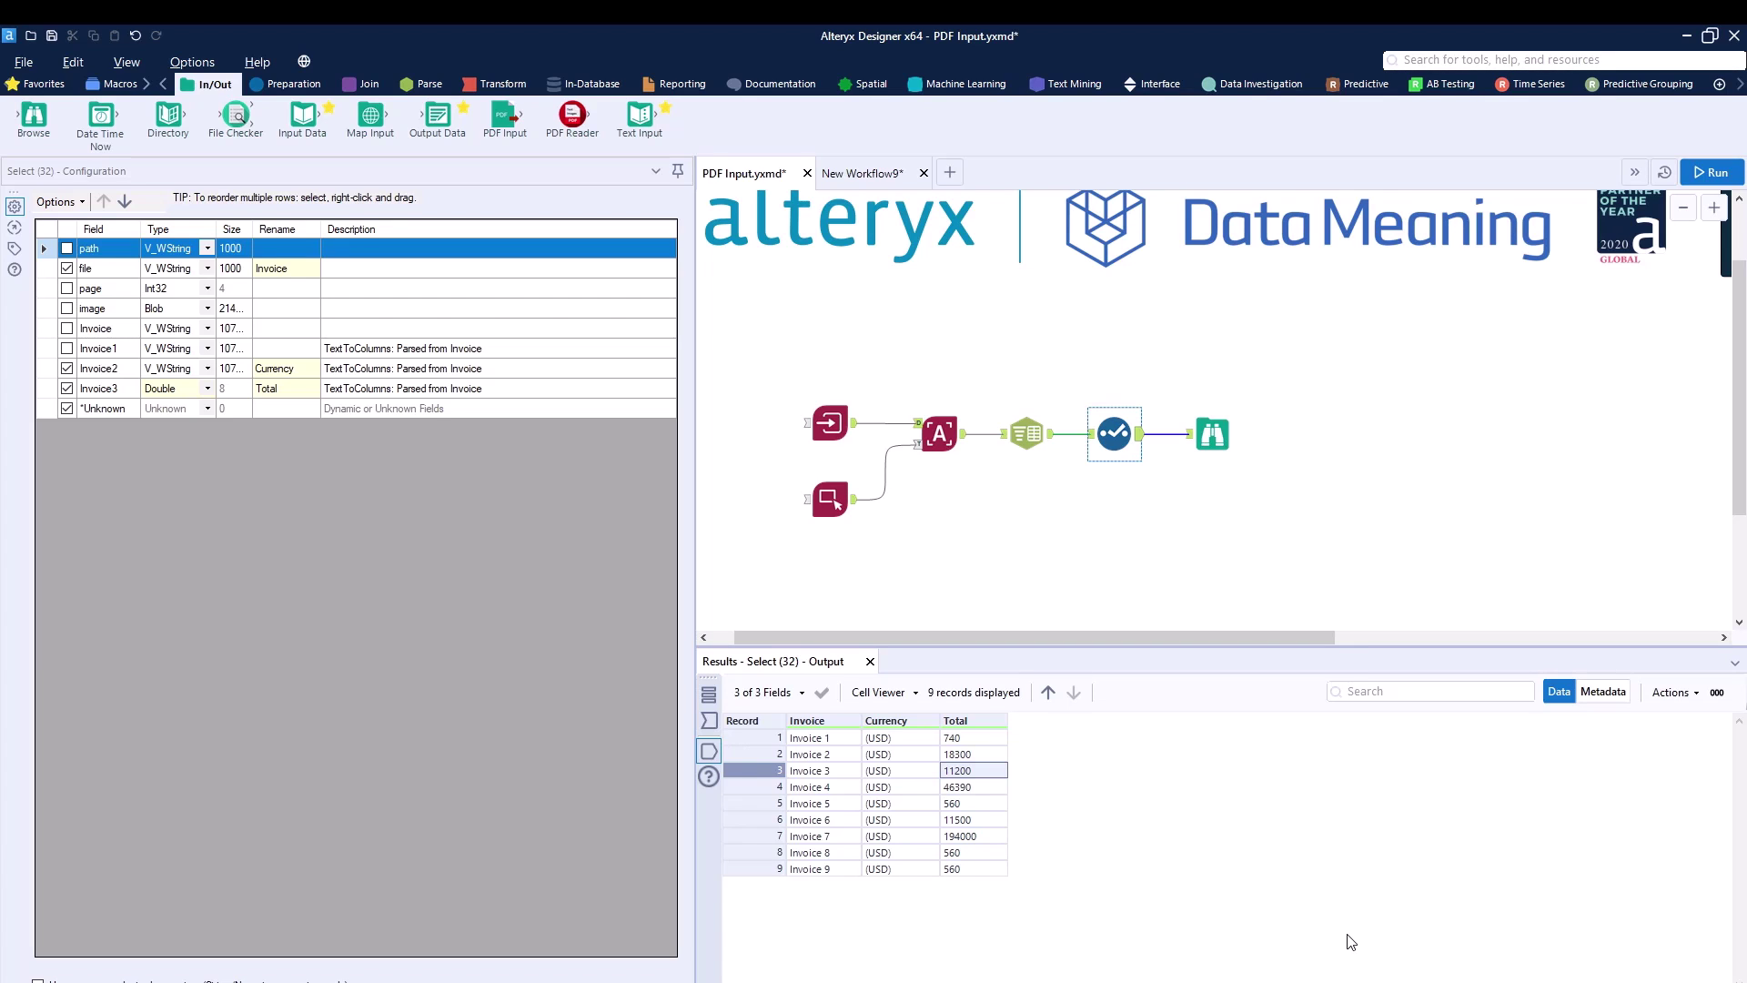
{"action": "left_click", "coordinate": [808, 739]}
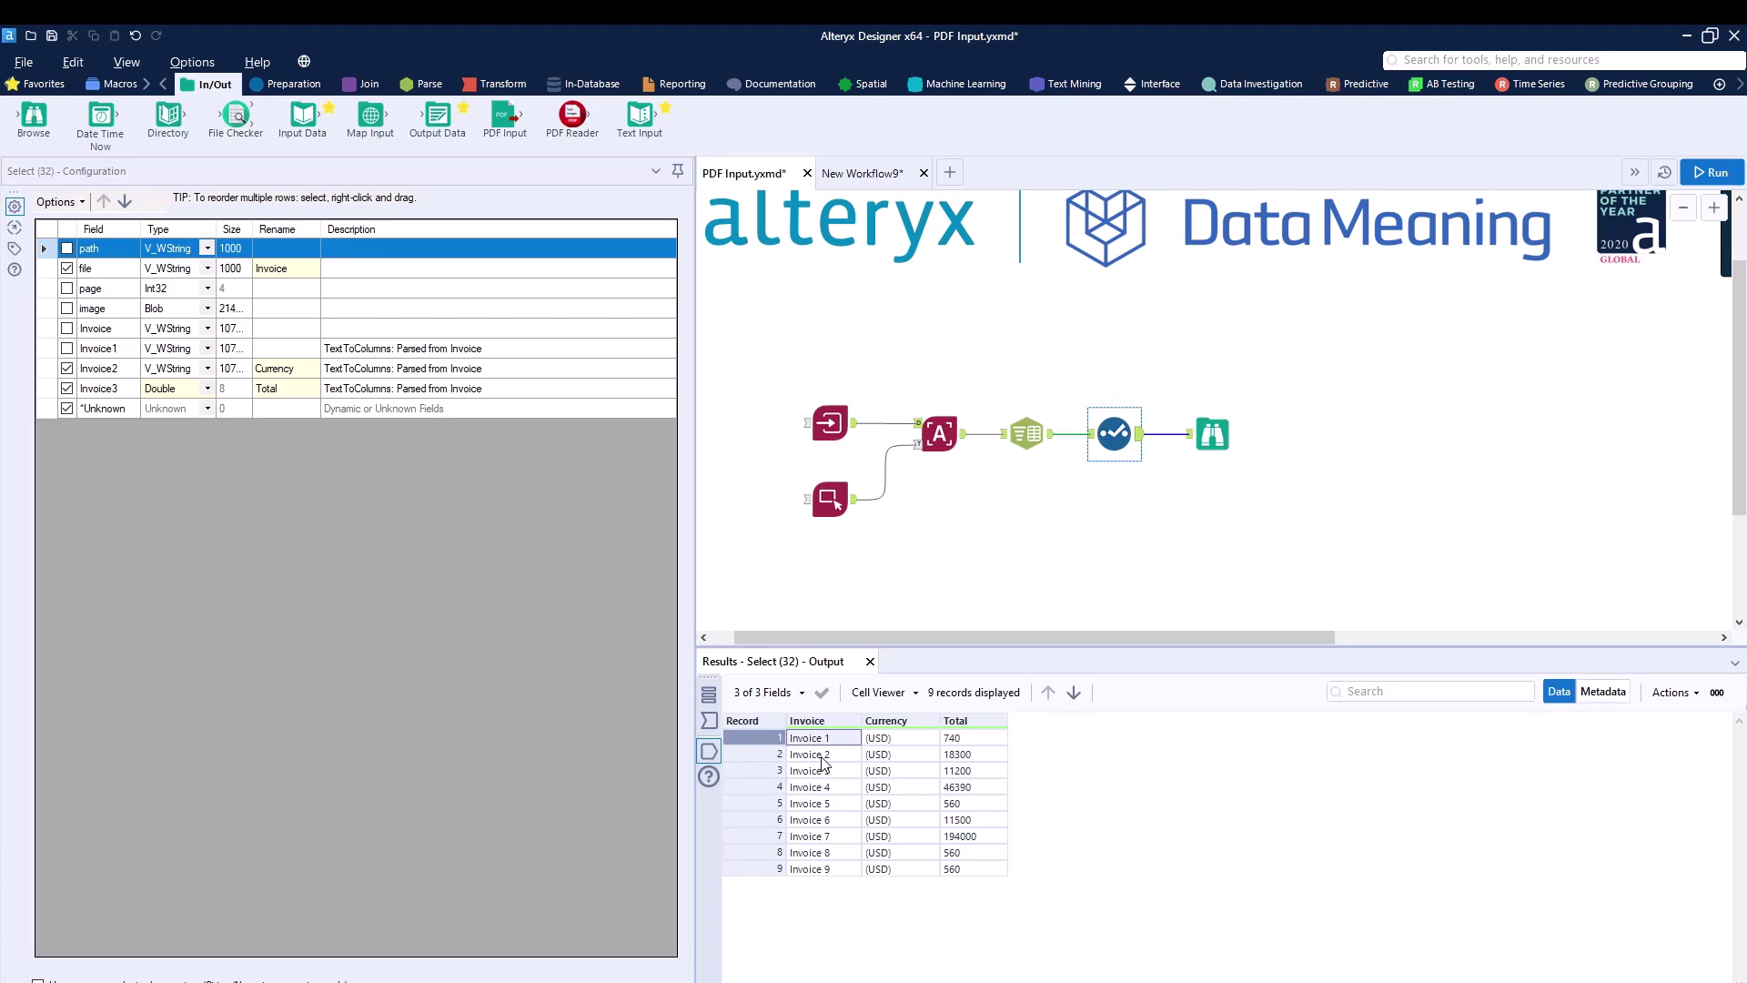
{"action": "left_click", "coordinate": [985, 870]}
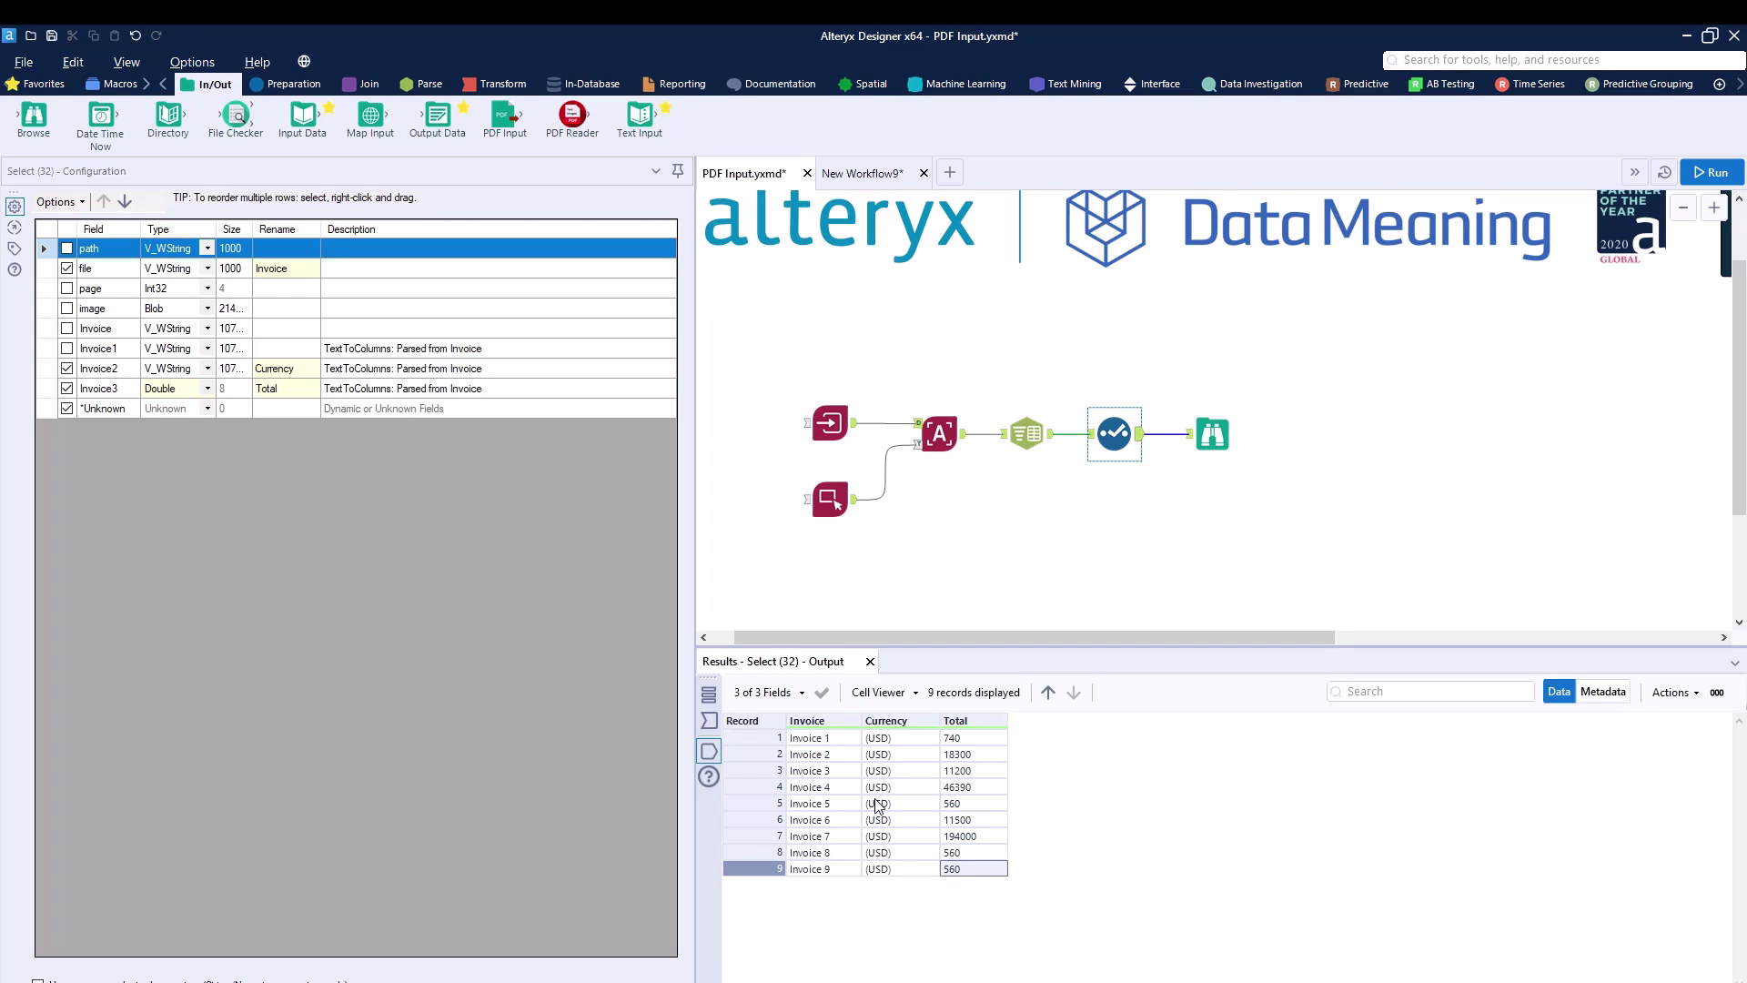